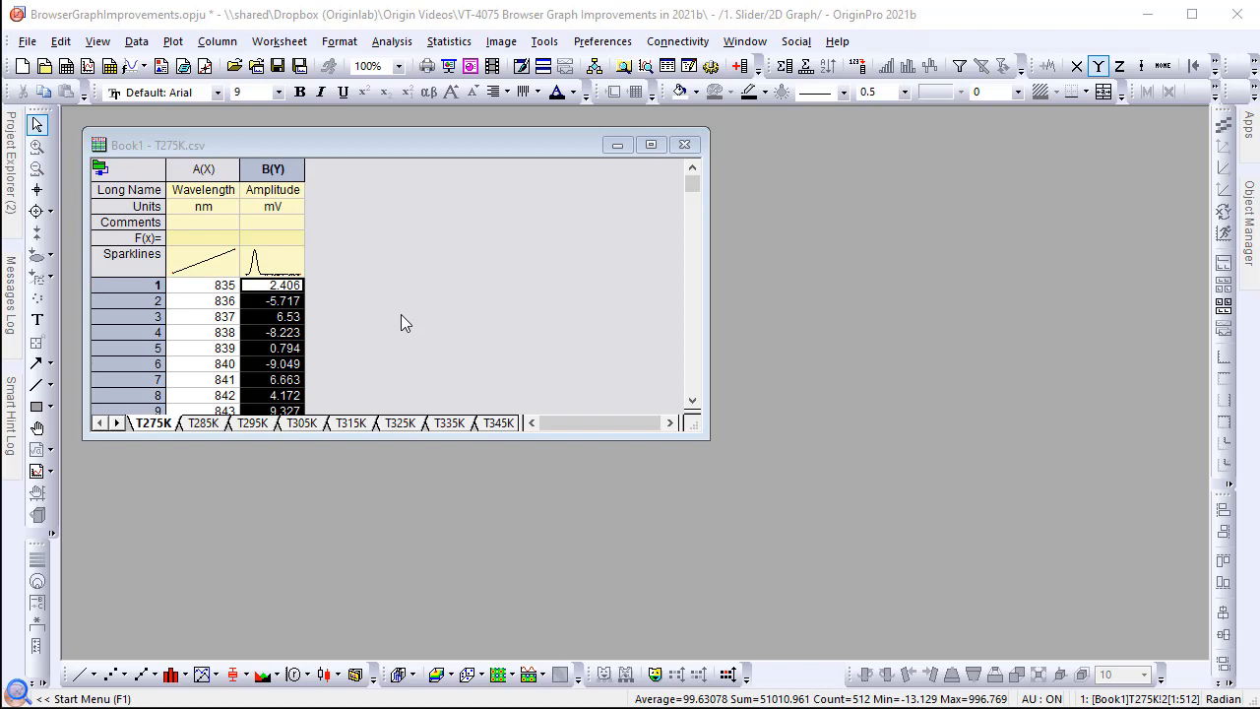
- Look through the T275K, T285K, T295K and T305K worksheets of Book1
left_click(156, 428)
left_click(202, 427)
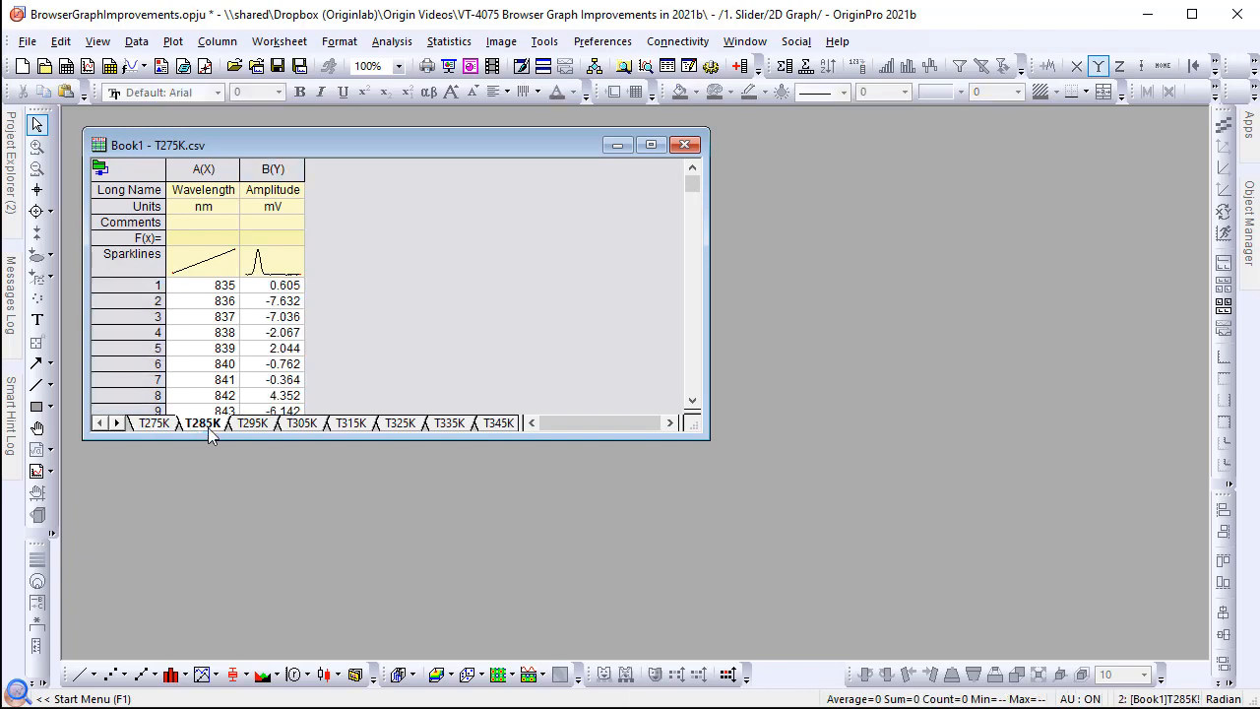
left_click(250, 425)
left_click(302, 425)
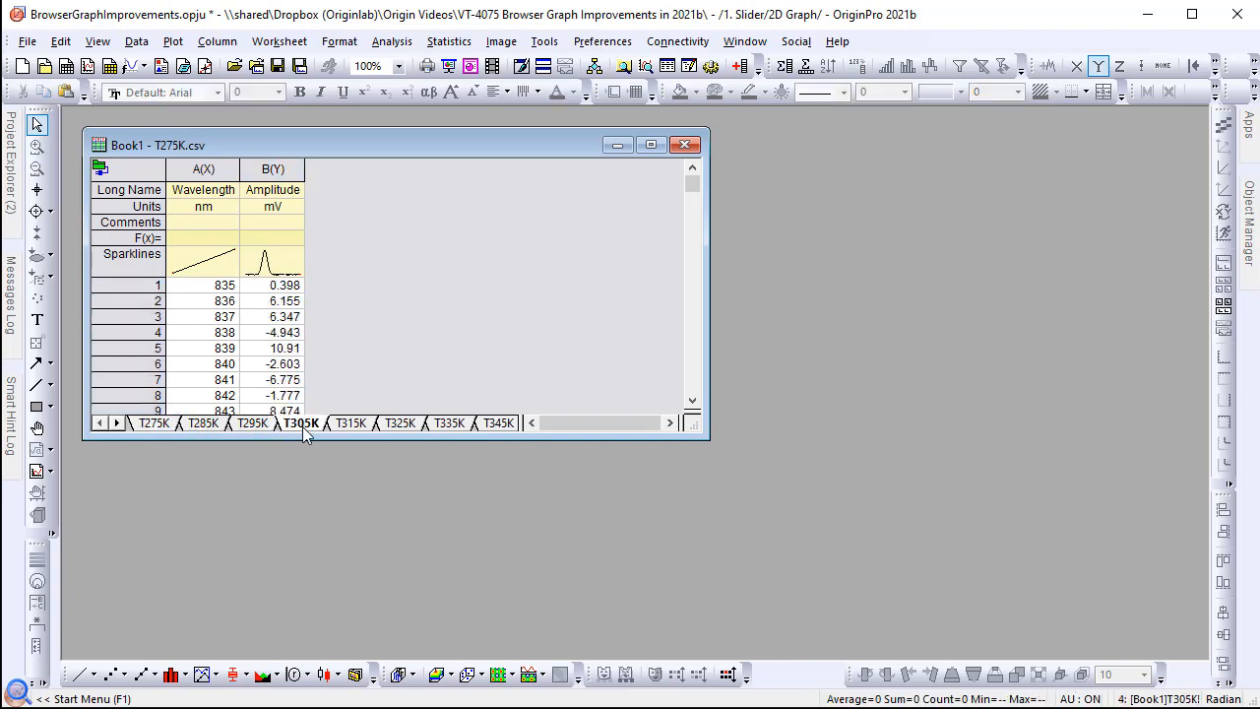
- Create a Black Lines browser graph from the Amplitude column of sheet T275K
left_click(160, 430)
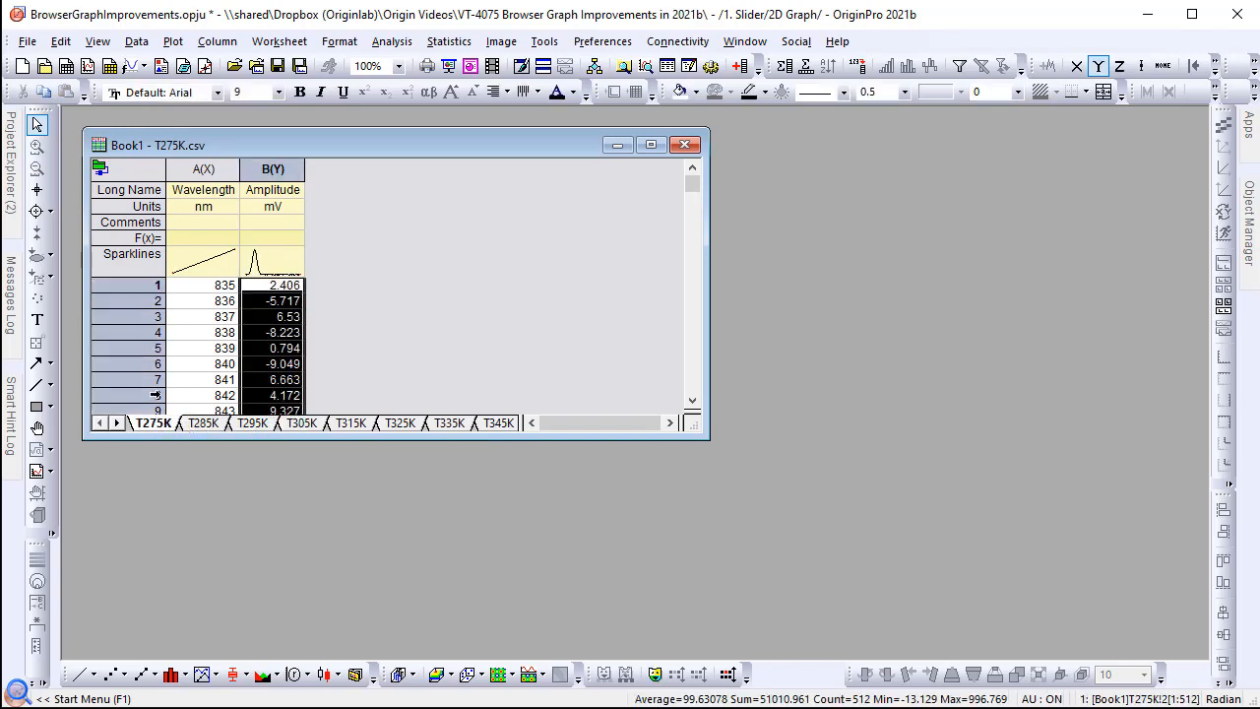
left_click(172, 41)
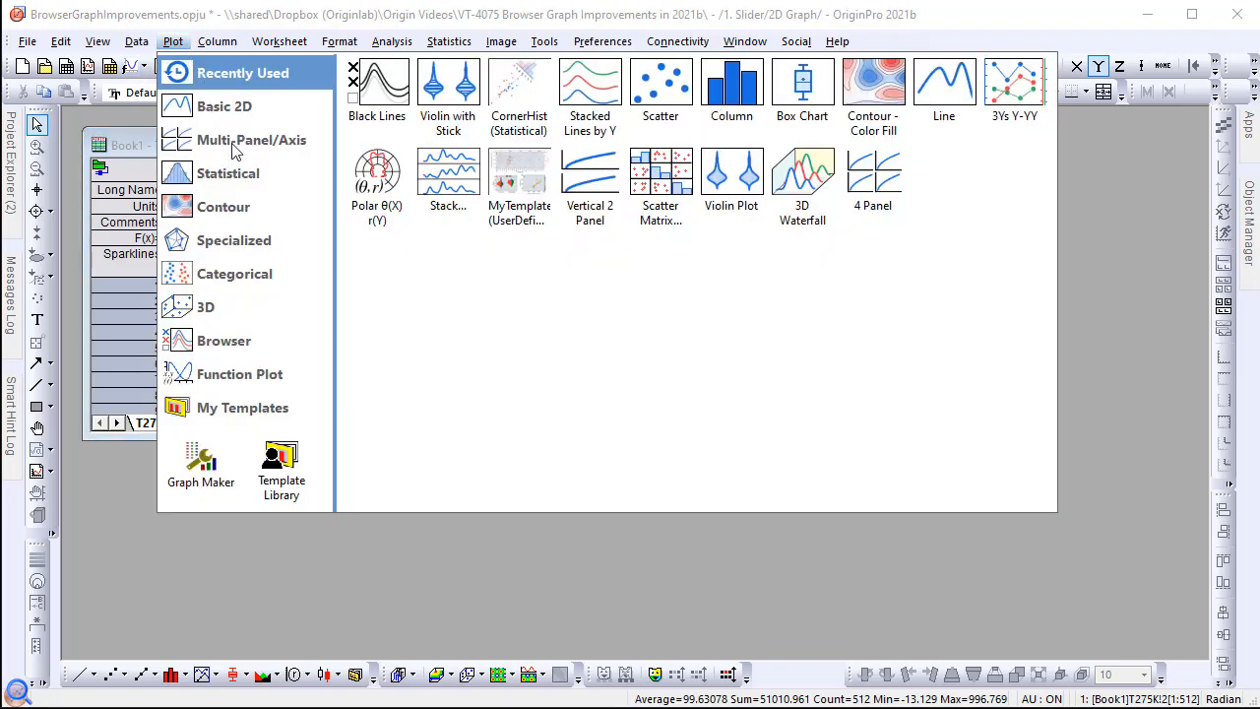
mouse_move(285, 341)
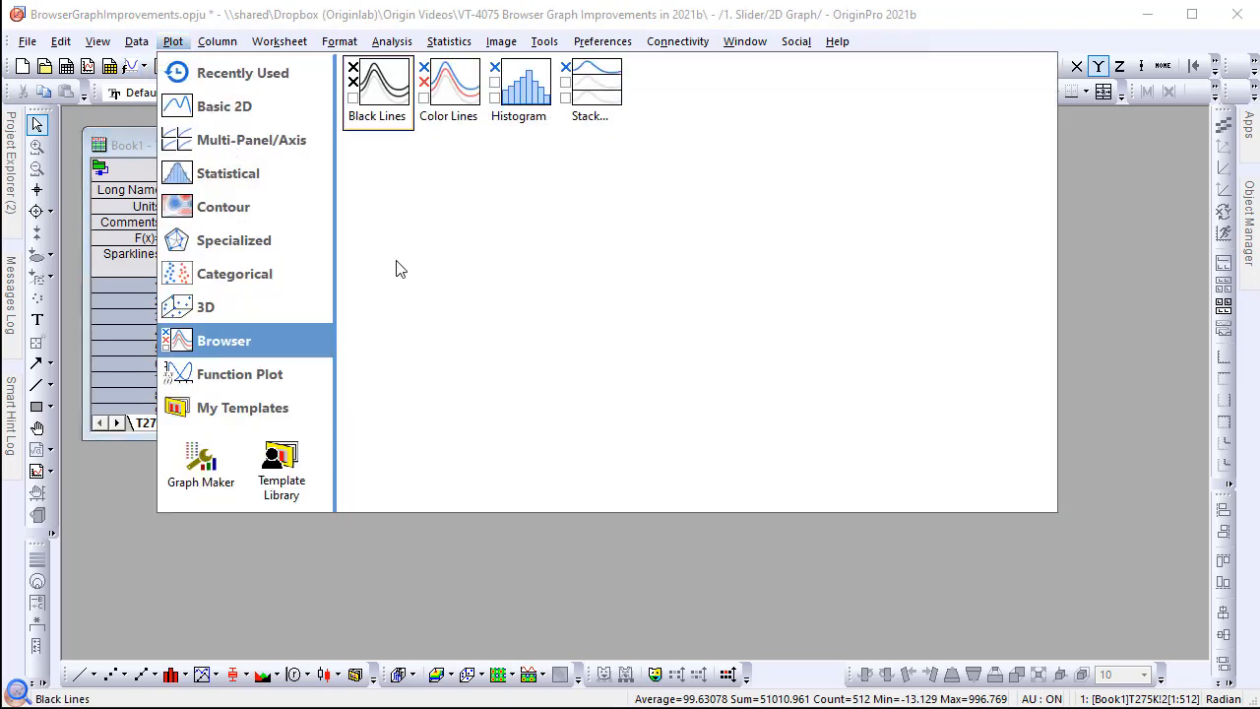
left_click(395, 126)
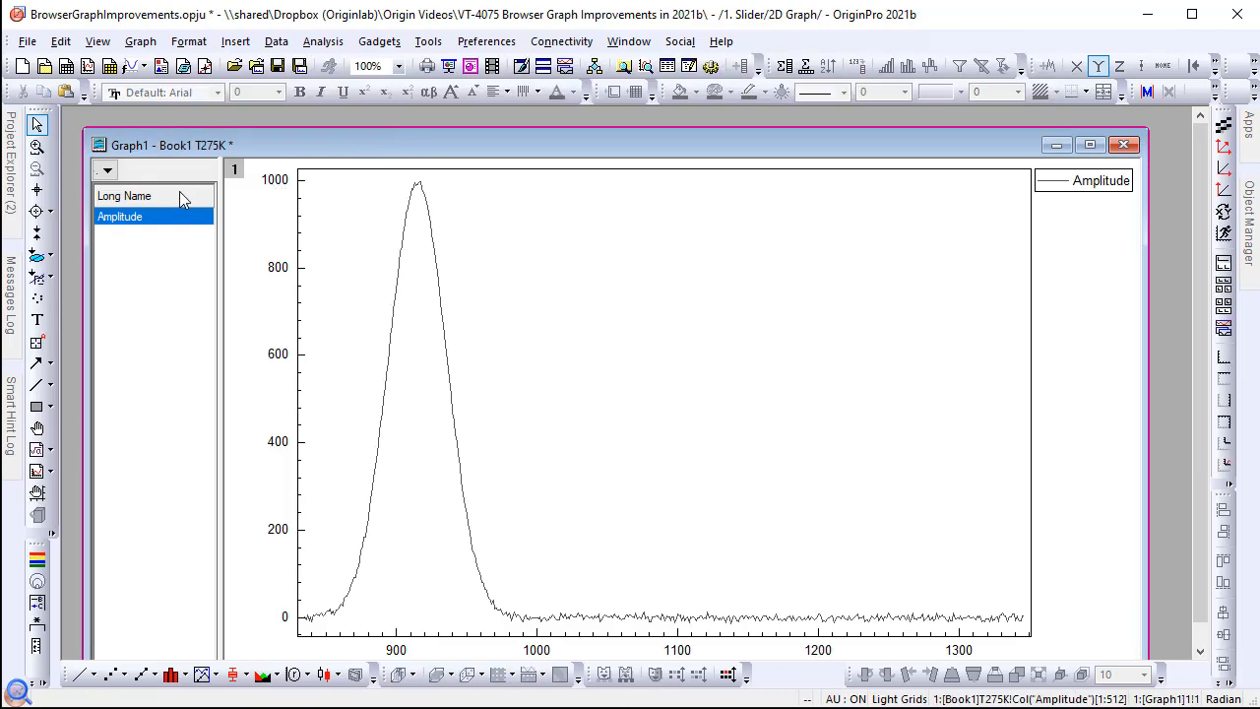
- Label the graph's data list by Sheet instead of Long Name and add similar columns from the same book
right_click(180, 194)
left_click(225, 364)
right_click(131, 194)
left_click(164, 279)
left_click(106, 170)
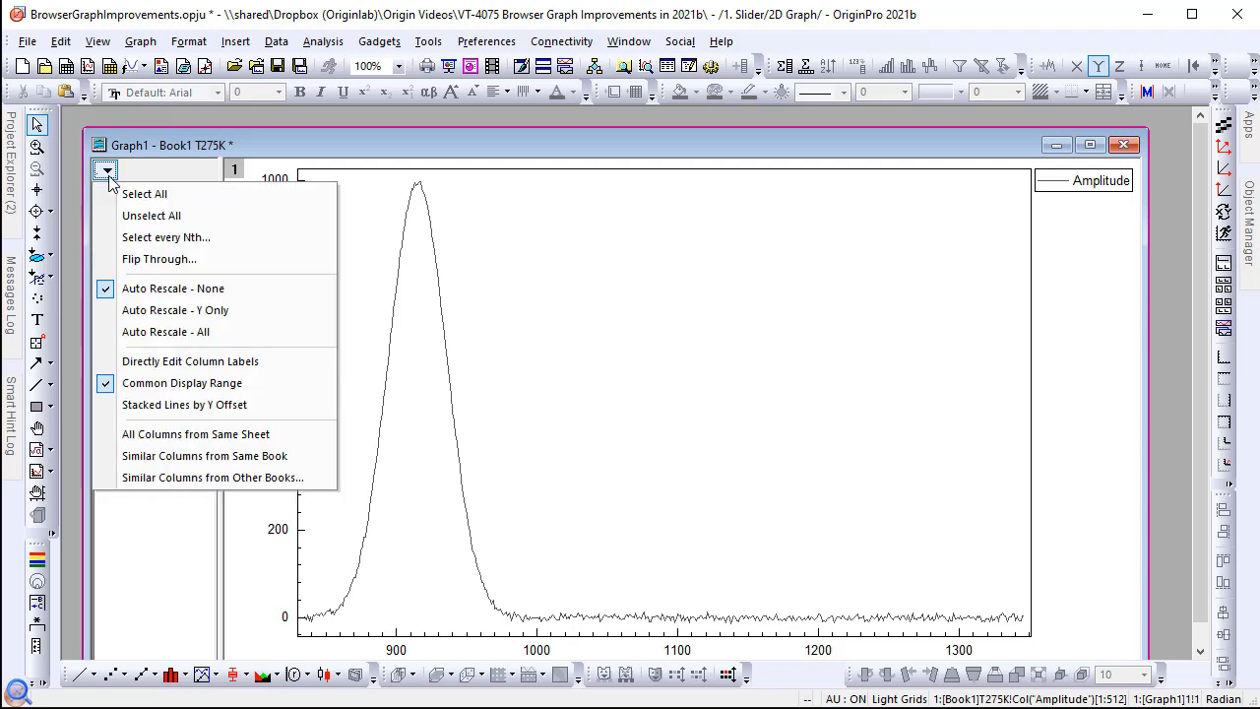
left_click(116, 457)
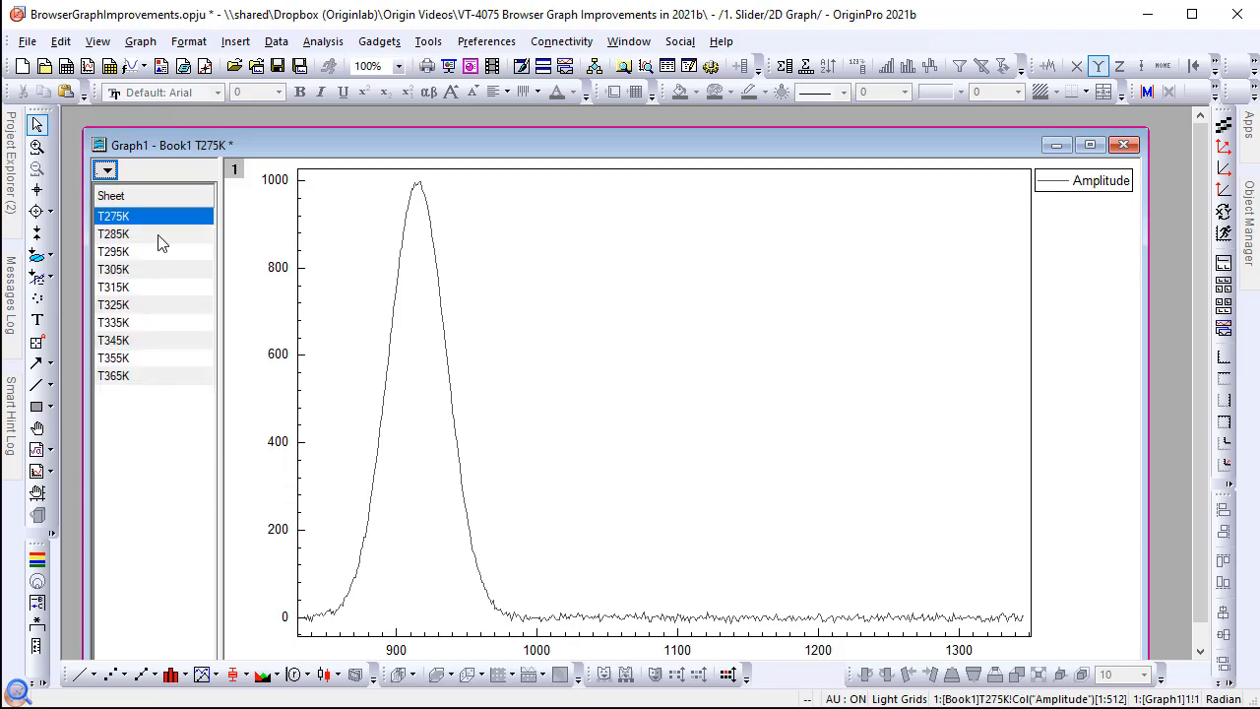
- Browse the curves in the data list and sweep from T275K to T365K with Flip Through
left_click_drag(162, 244, 162, 287)
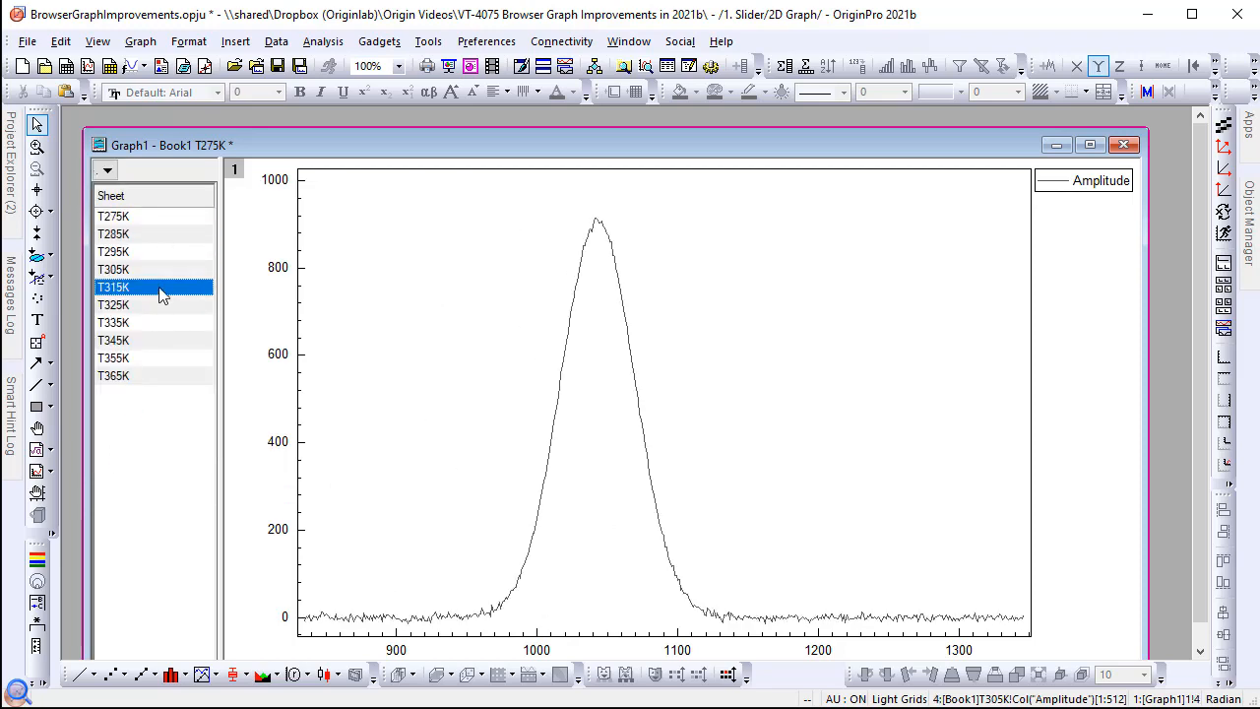
left_click(162, 220)
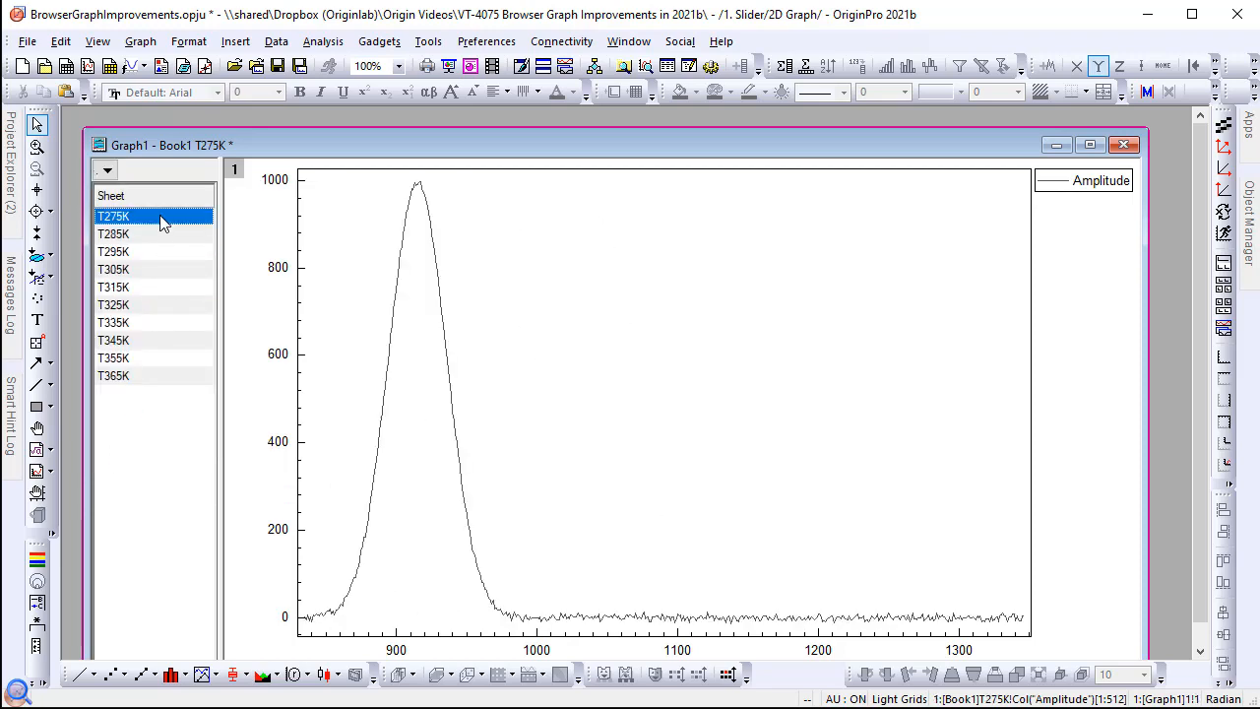
left_click(110, 174)
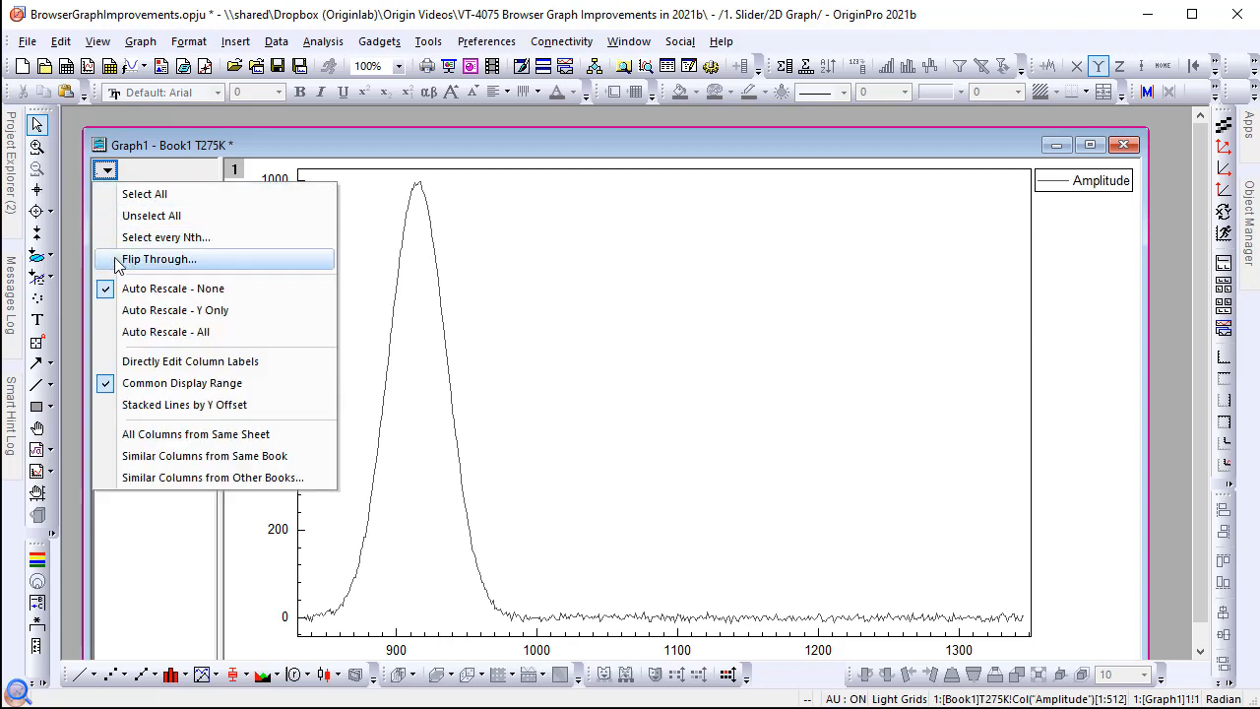
left_click(157, 257)
left_click_drag(624, 299, 145, 501)
left_click_drag(32, 569, 268, 578)
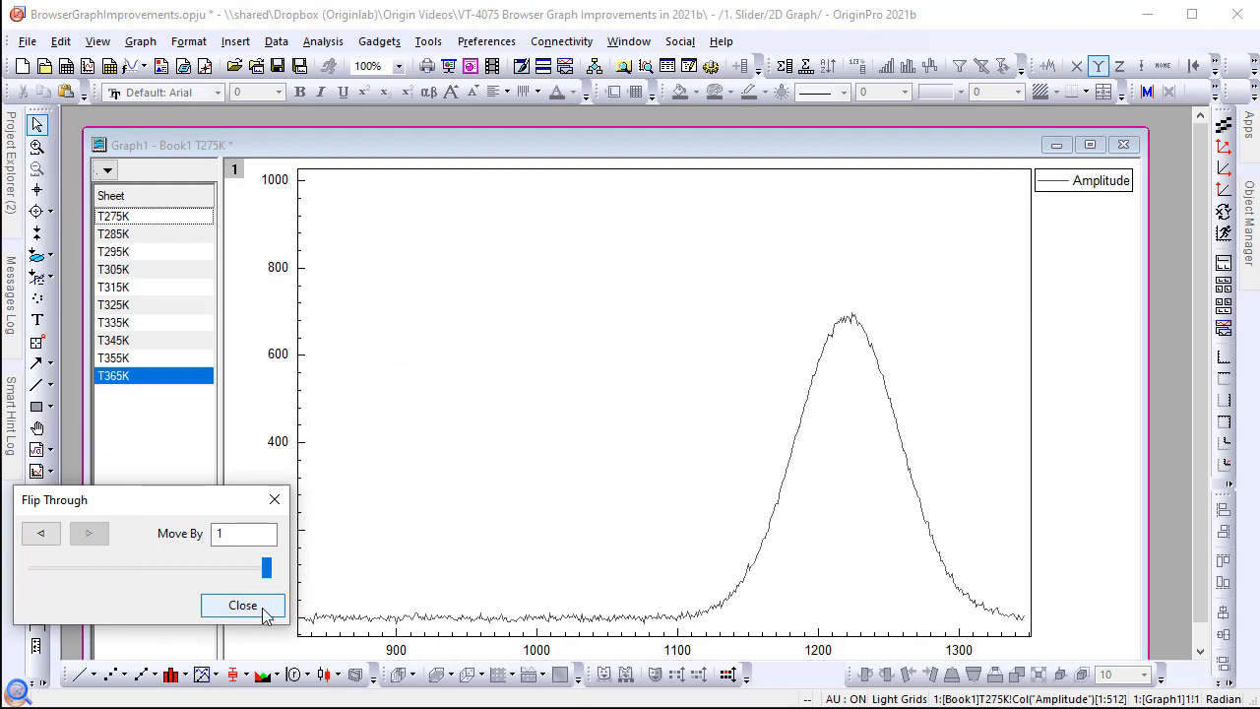
left_click(264, 610)
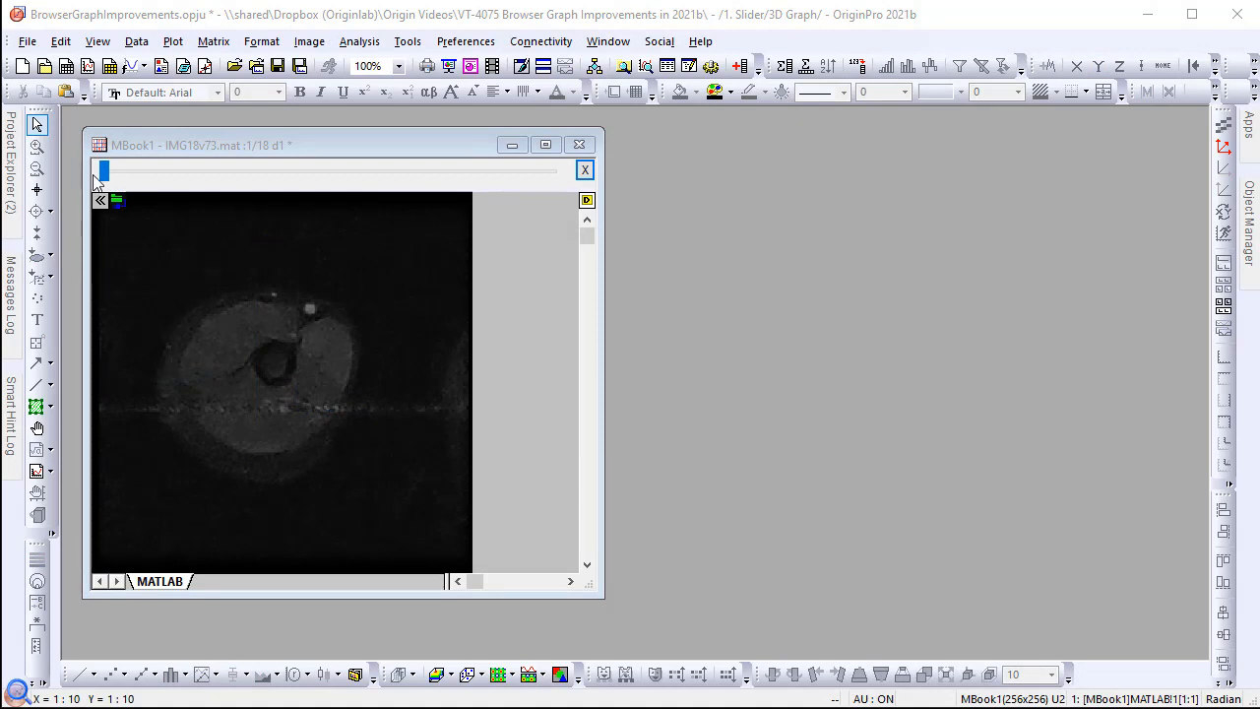
- Create an Image Plot from the MRI matrix in MBook1
left_click_drag(108, 175, 176, 51)
left_click(174, 48)
mouse_move(259, 141)
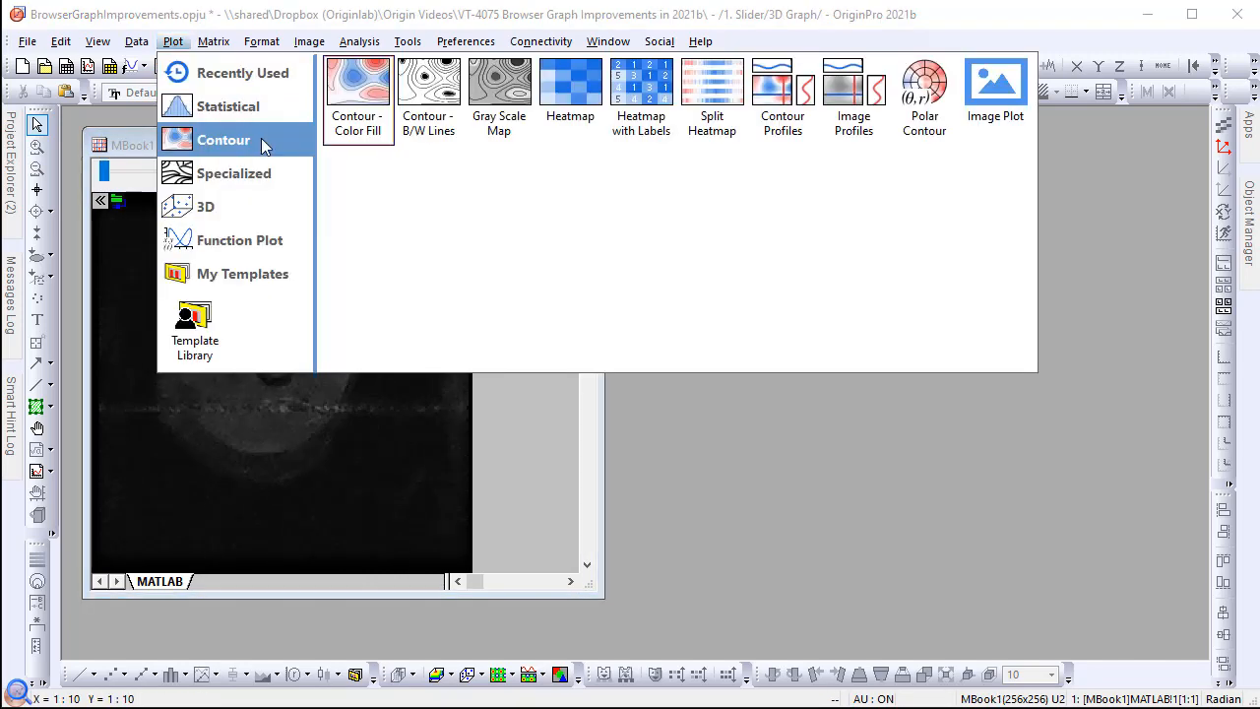
left_click(984, 141)
left_click_drag(761, 186, 969, 140)
- Apply the Warming palette to the image plot through its color scale
left_click(776, 197)
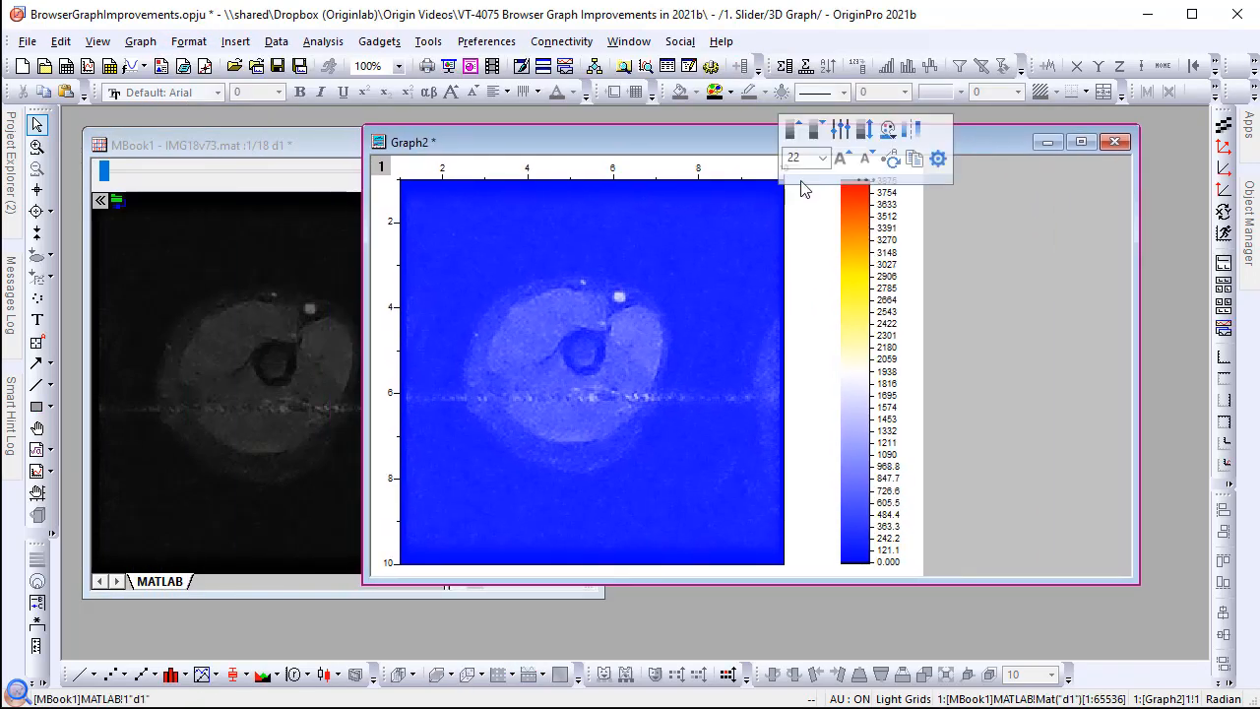
left_click(889, 129)
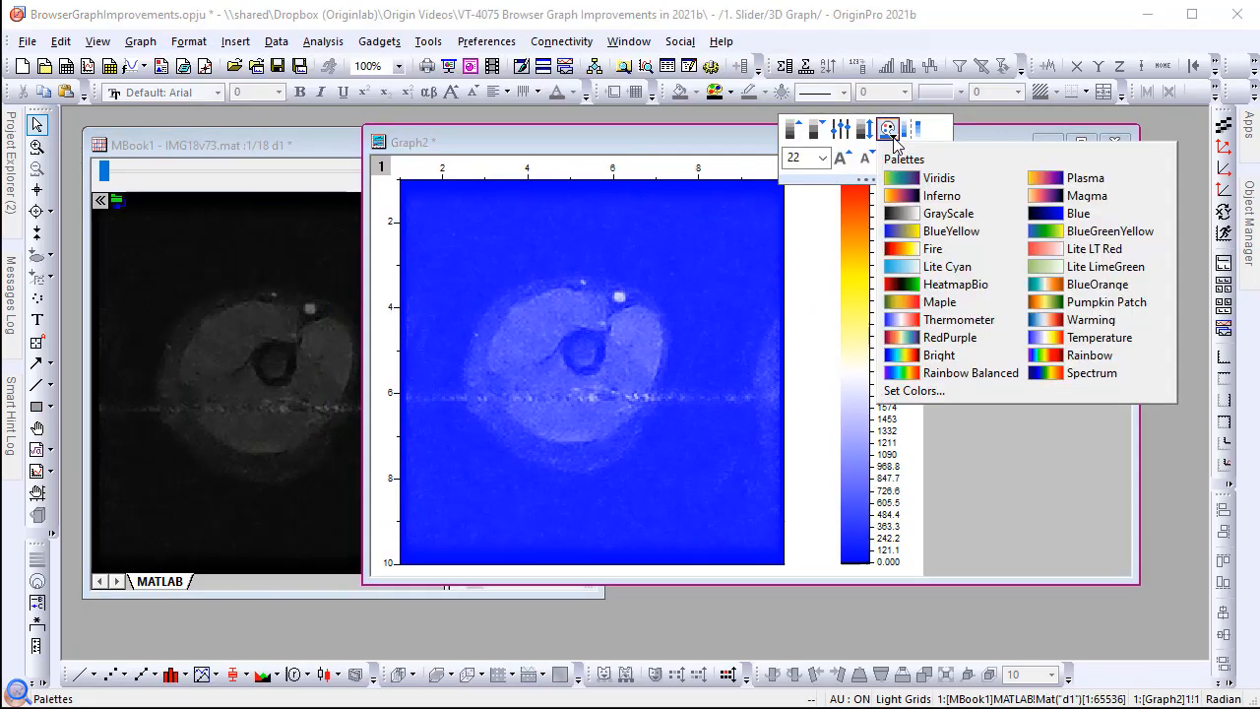
left_click(1159, 324)
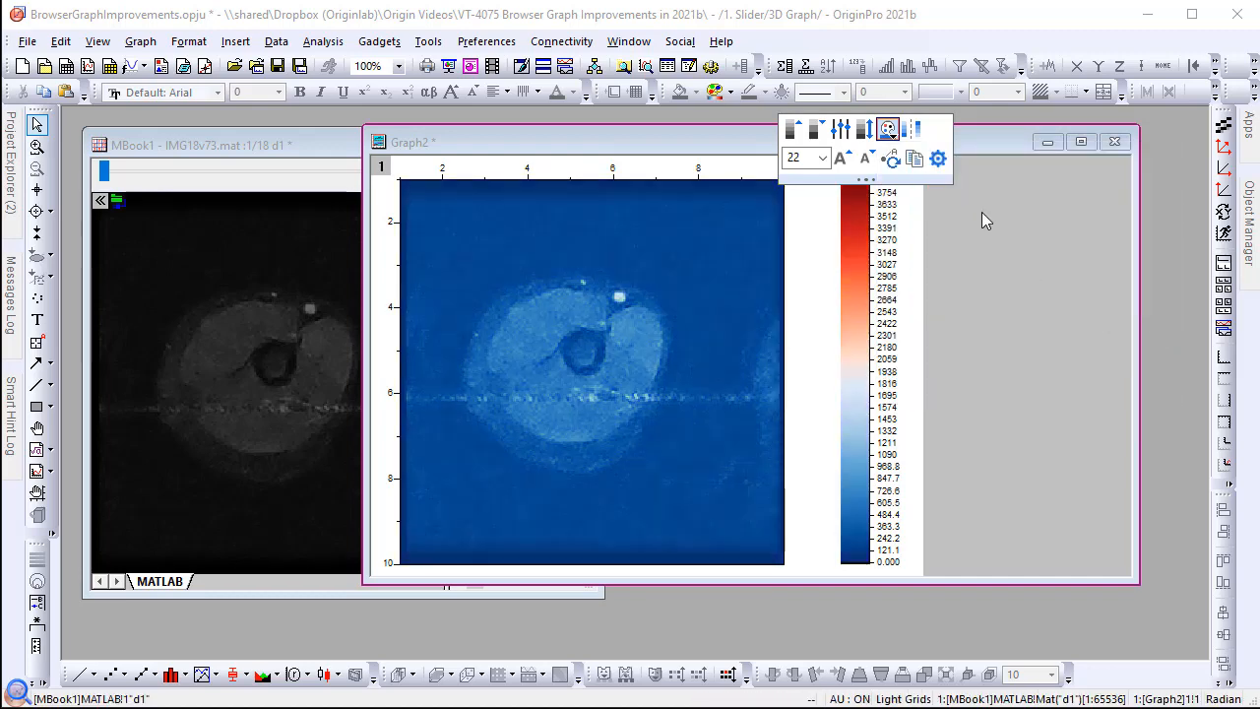
- Show the browser data list panel on the image plot so its matrix objects can be picked
left_click(964, 192)
mouse_move(935, 172)
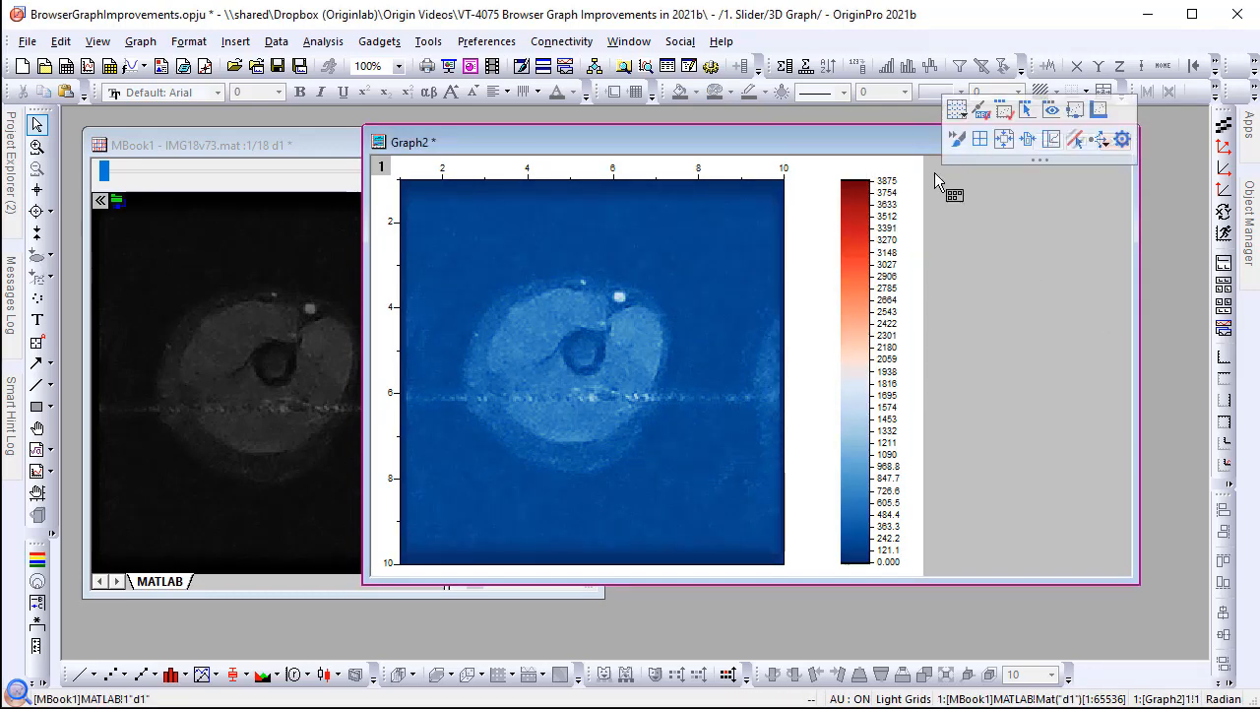
left_click(1050, 139)
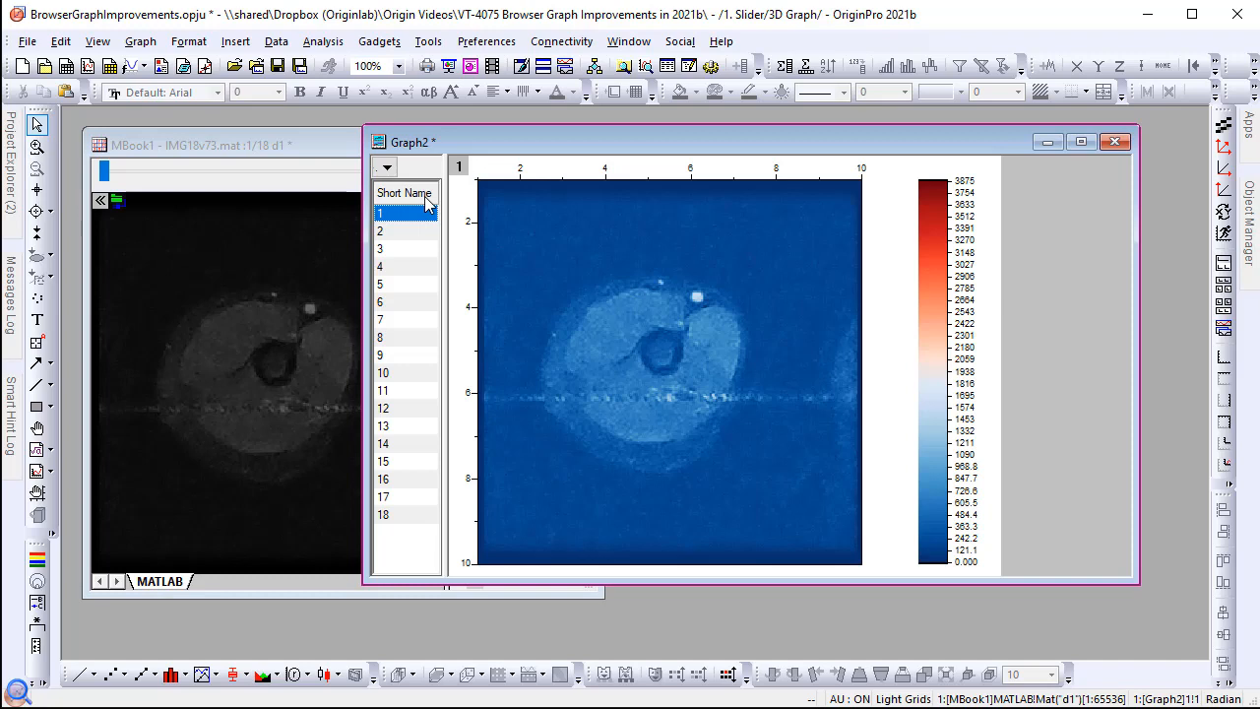
- Add the Long Name column to the matrix list, widen the list panel, and sort the entries by Long Name in ascending order
right_click(426, 197)
left_click(455, 262)
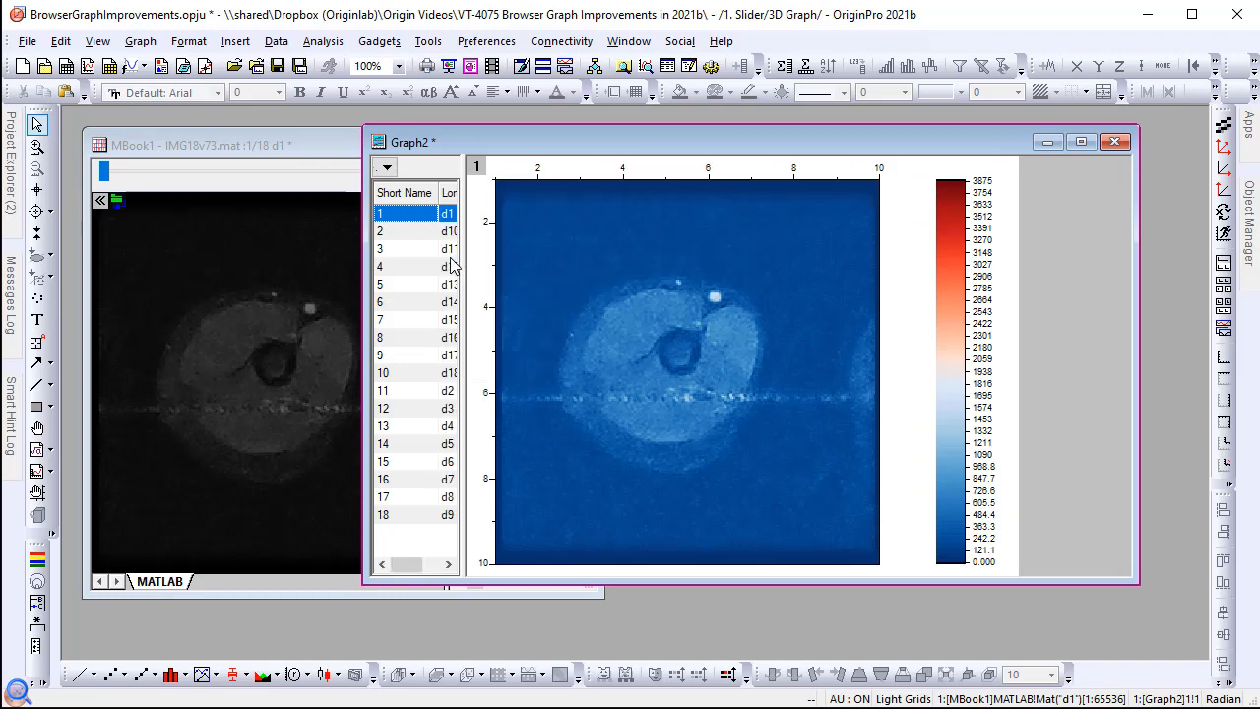
left_click_drag(461, 259, 516, 260)
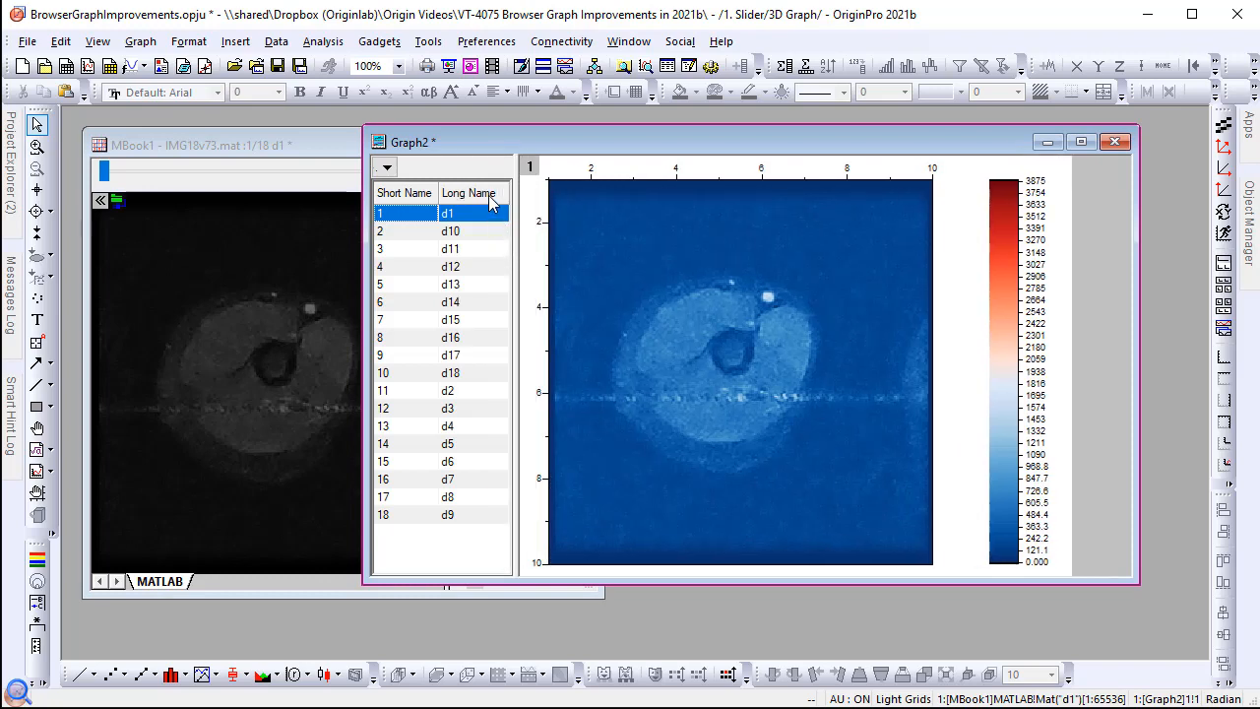
left_click(490, 201)
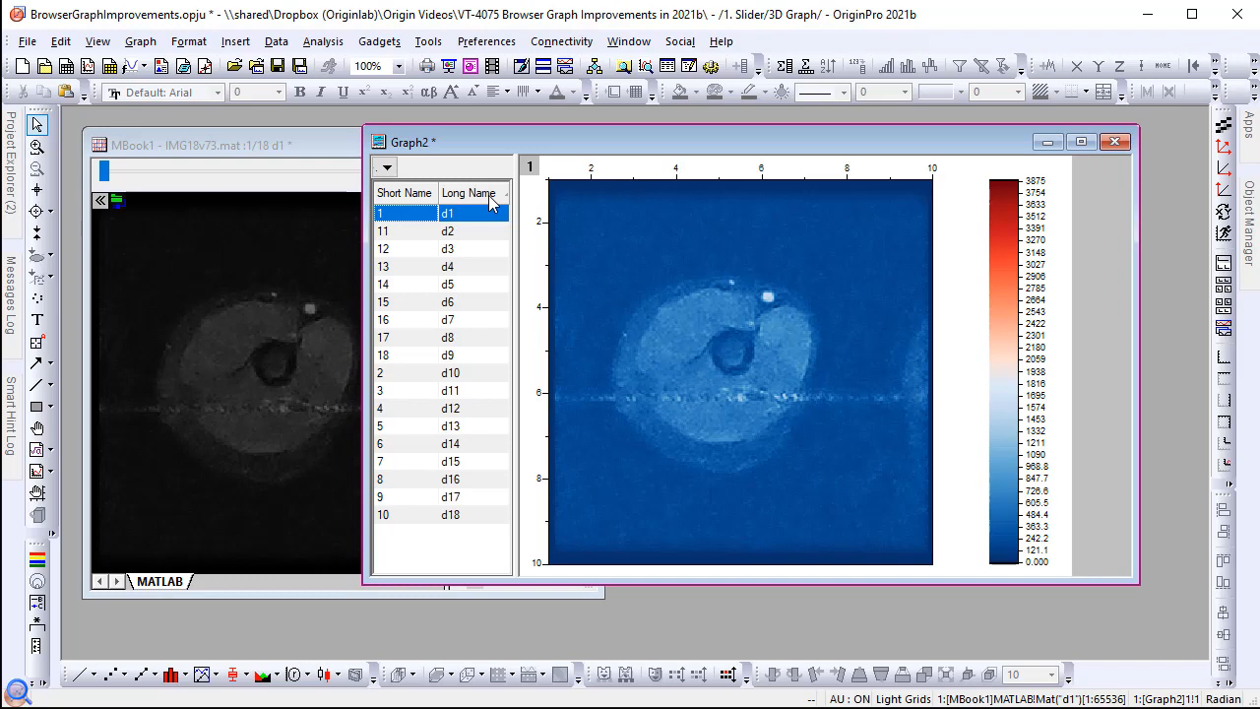
- Use Flip Through to view the successive matrix images in the image plot
left_click(385, 167)
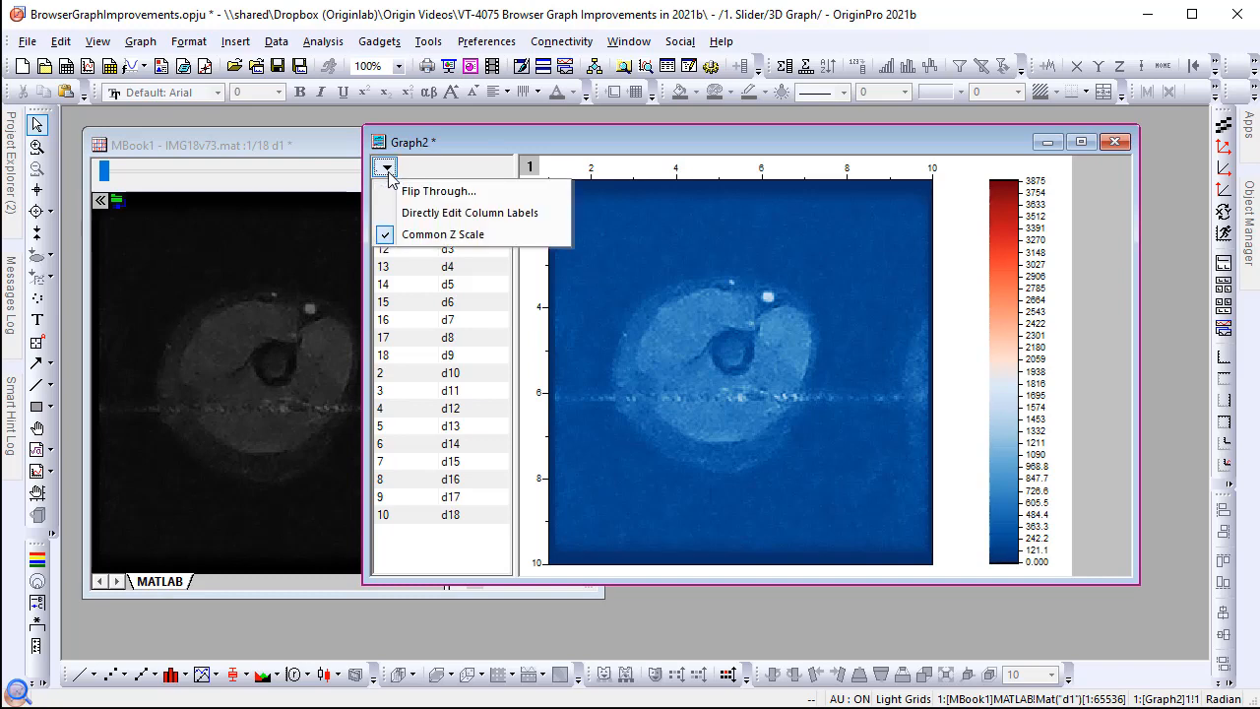
left_click(437, 191)
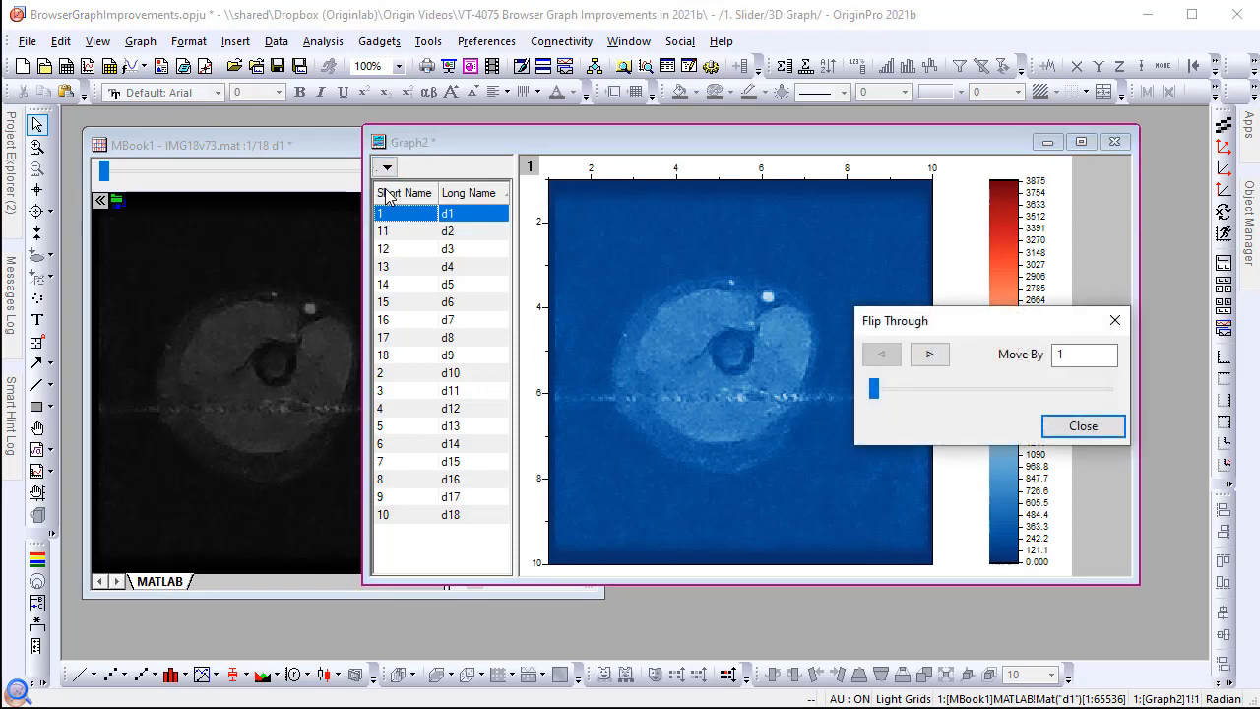
left_click_drag(945, 328, 236, 551)
left_click_drag(120, 615, 365, 619)
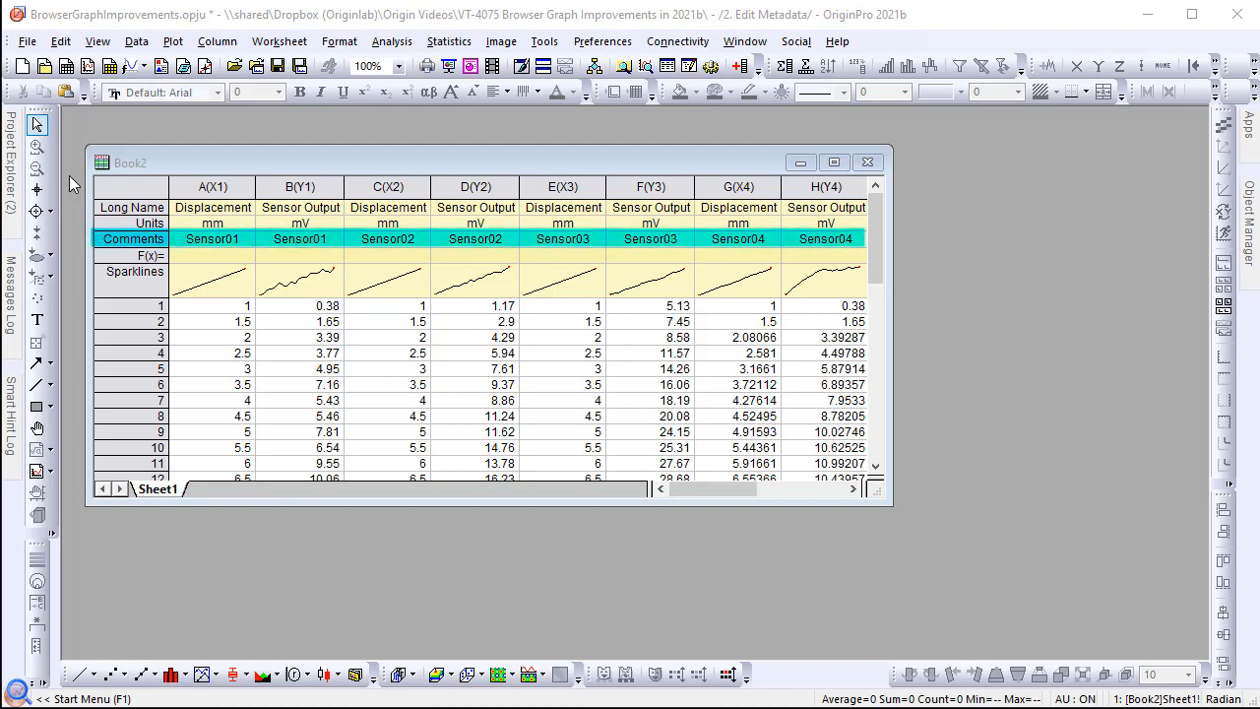
- Create a Black Lines browser graph from all columns of Sheet1 in Book2
left_click(142, 186)
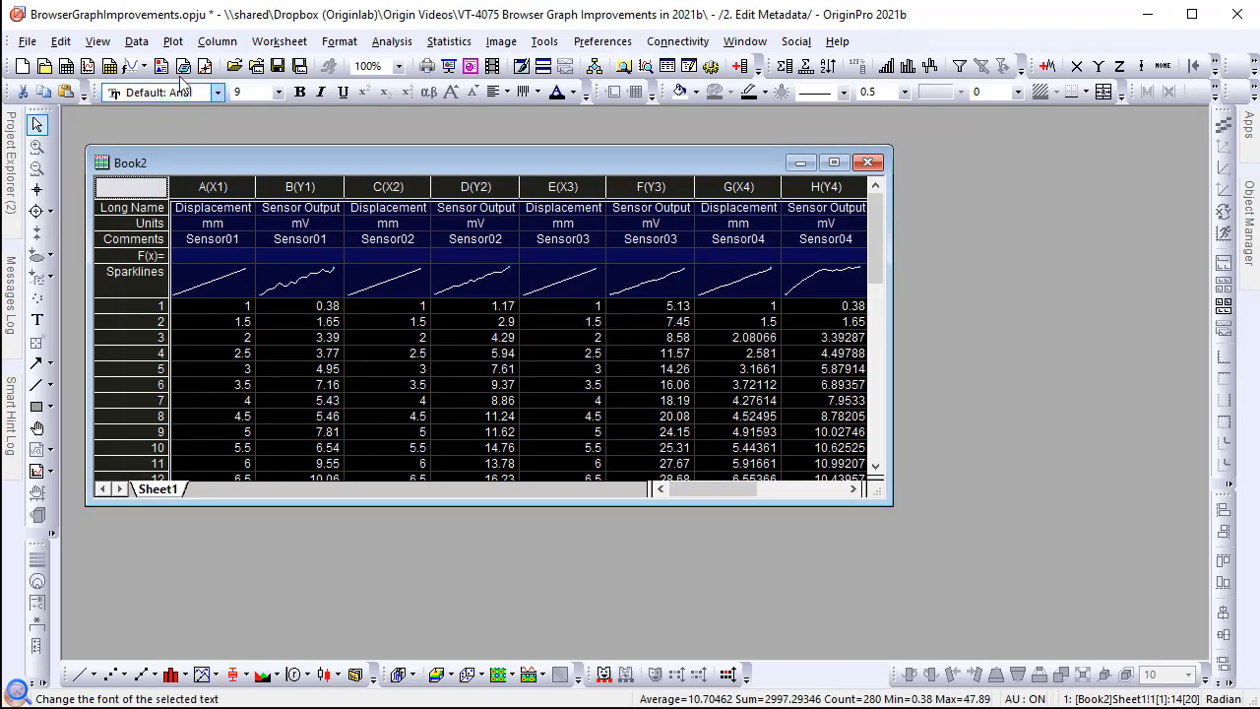
left_click(173, 41)
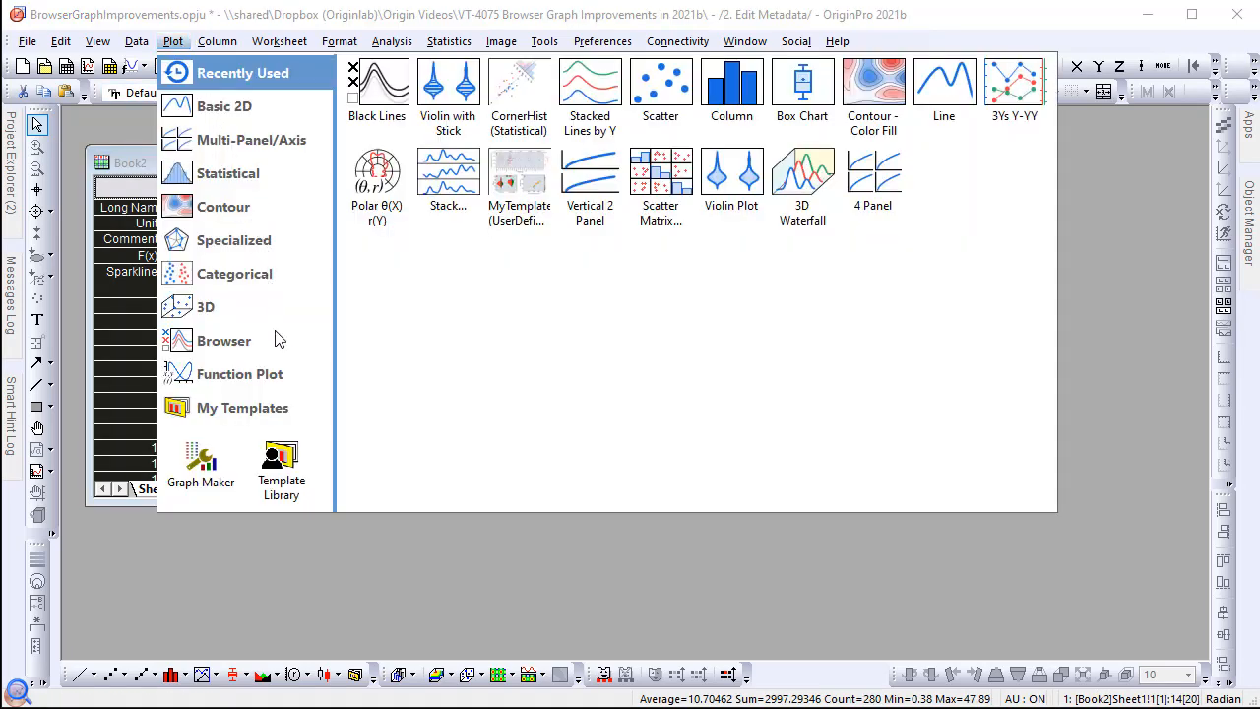
mouse_move(277, 340)
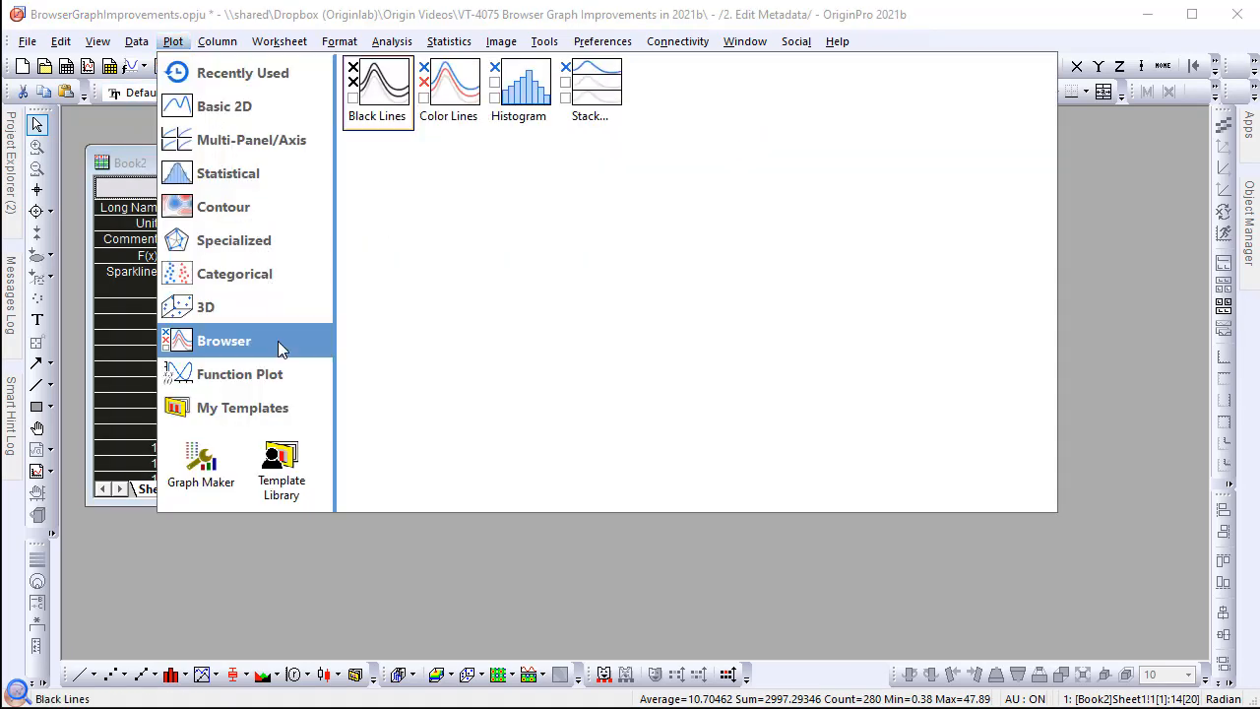
left_click(401, 132)
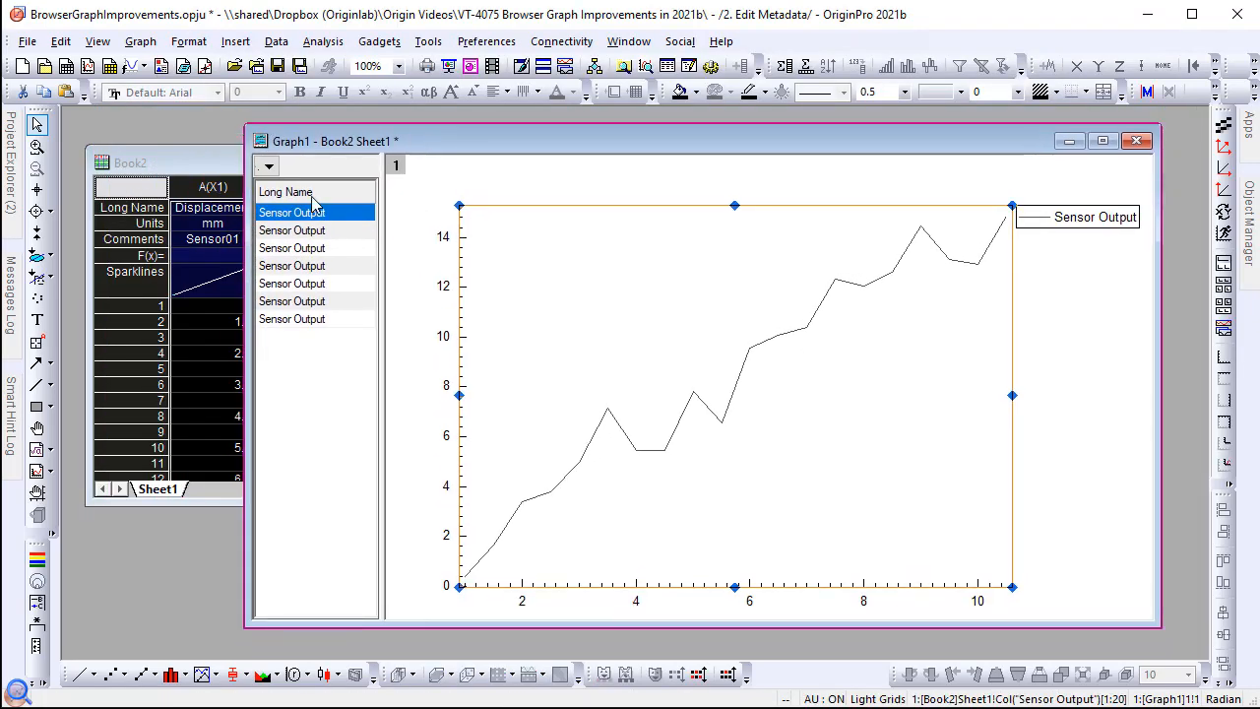
- Label the sensor graph's data list by Comments instead of Long Name
right_click(315, 200)
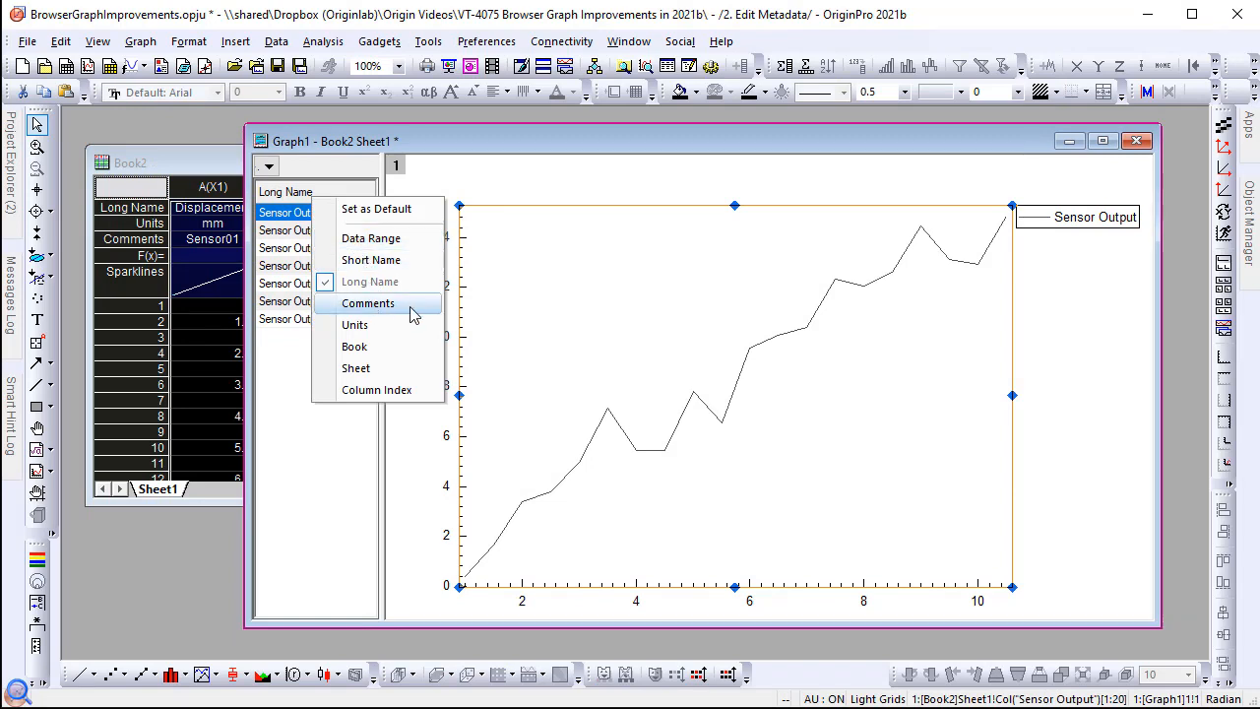
left_click(413, 313)
right_click(315, 194)
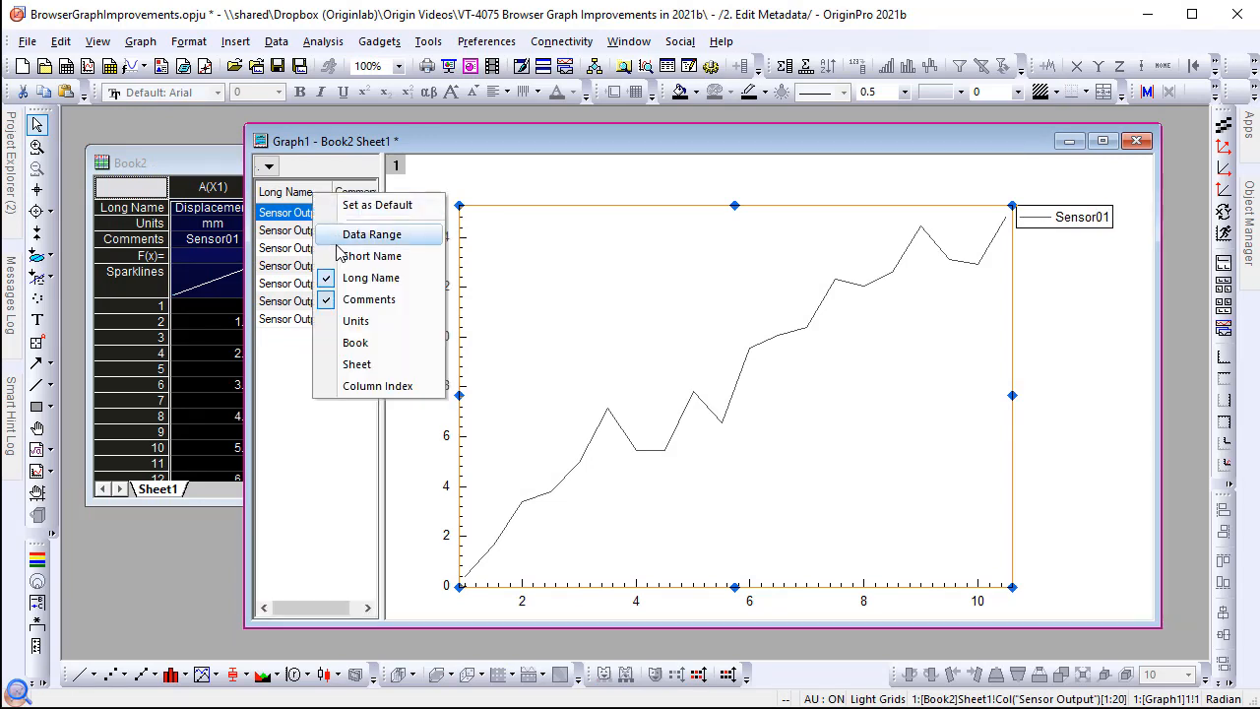
left_click(370, 278)
- Step through the sensor curves in the data list and return to Sensor01
key("Down")
key("Down")
key("Down")
key("Down")
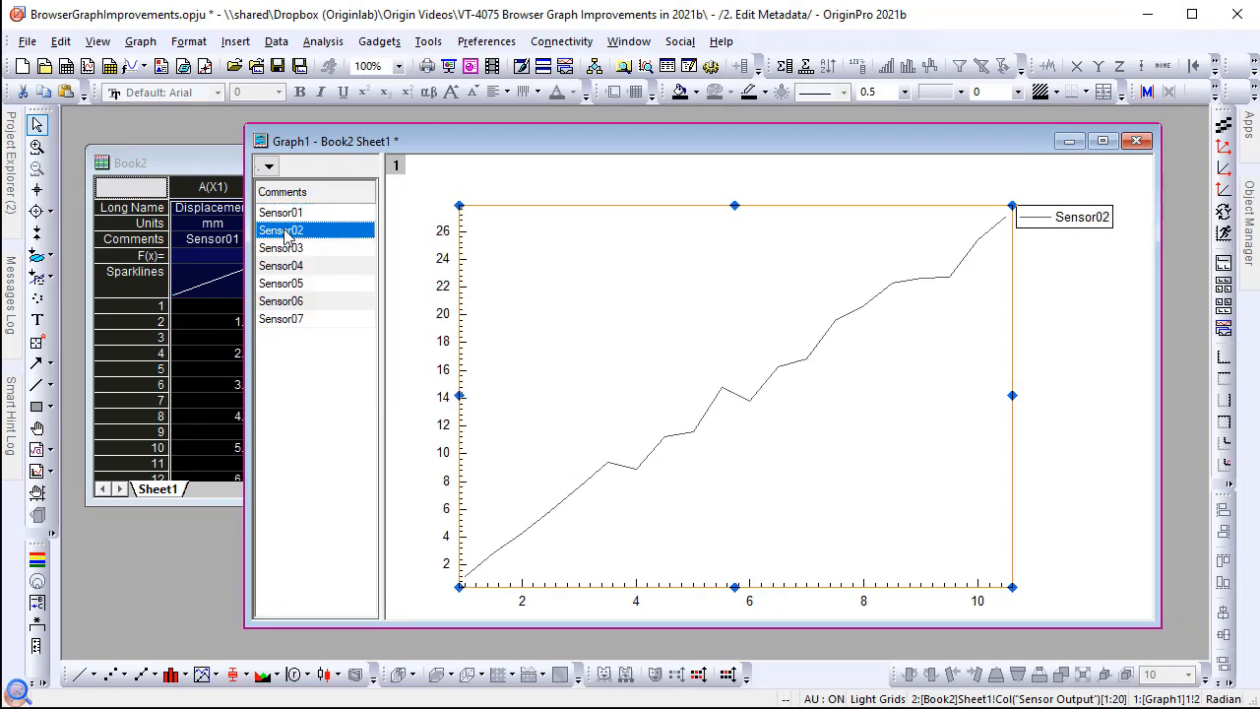
left_click(291, 213)
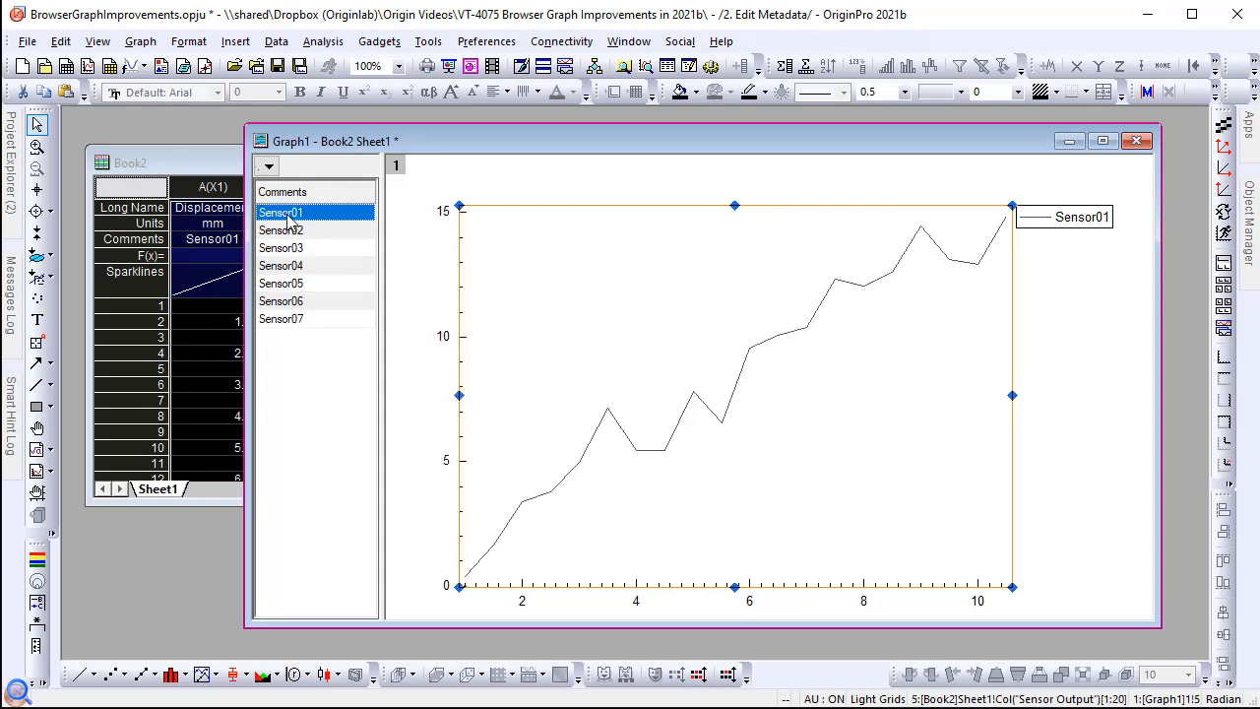
- Apply a linear Quick Fit to the Sensor01 curve and expand it to the full plot range
left_click(385, 45)
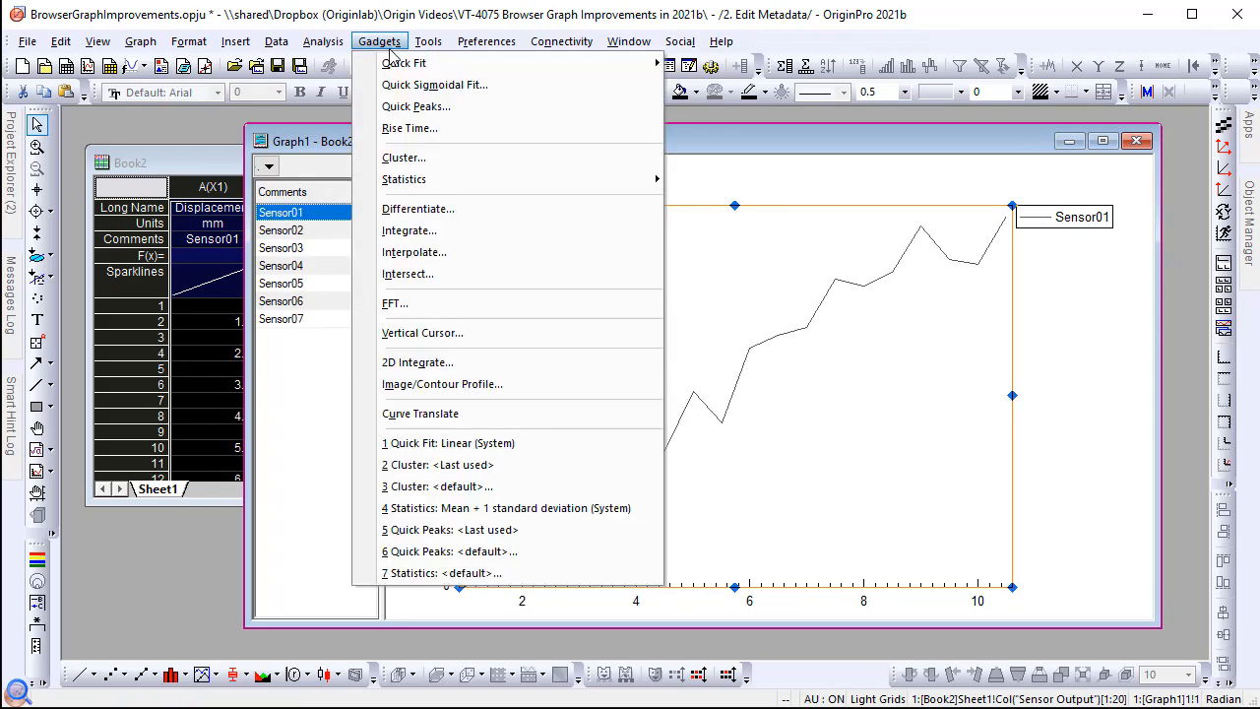
mouse_move(569, 62)
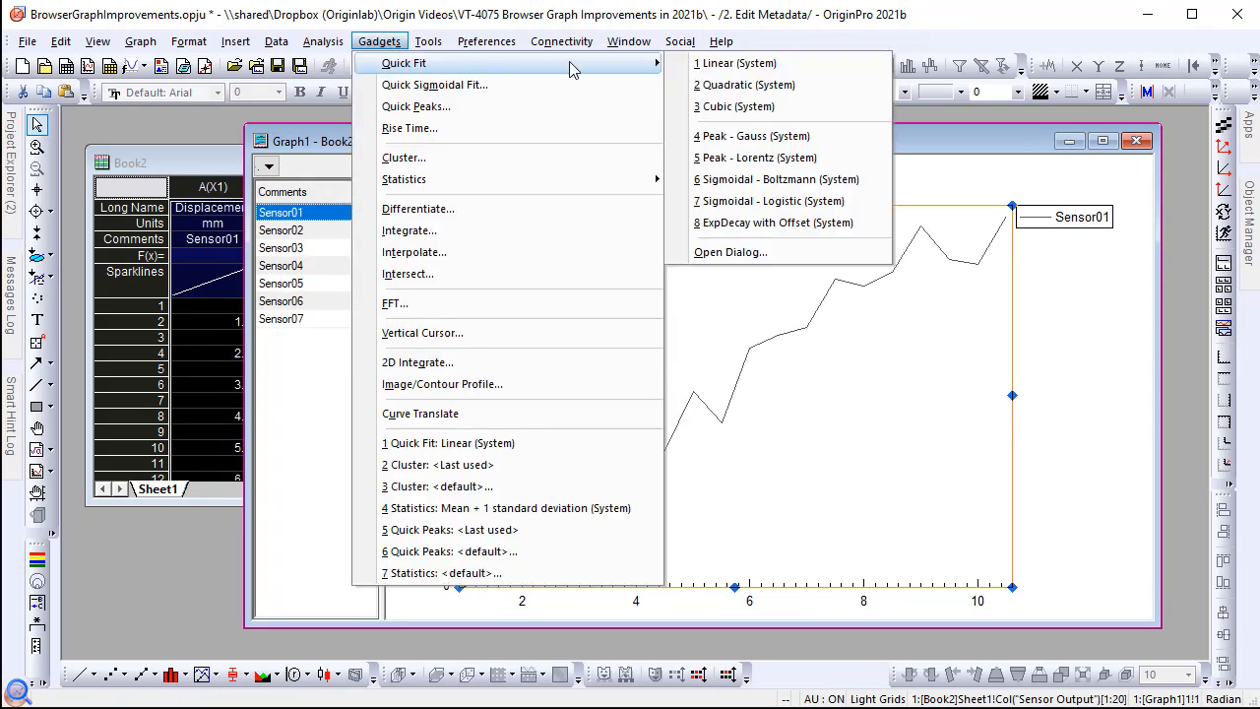
left_click(824, 64)
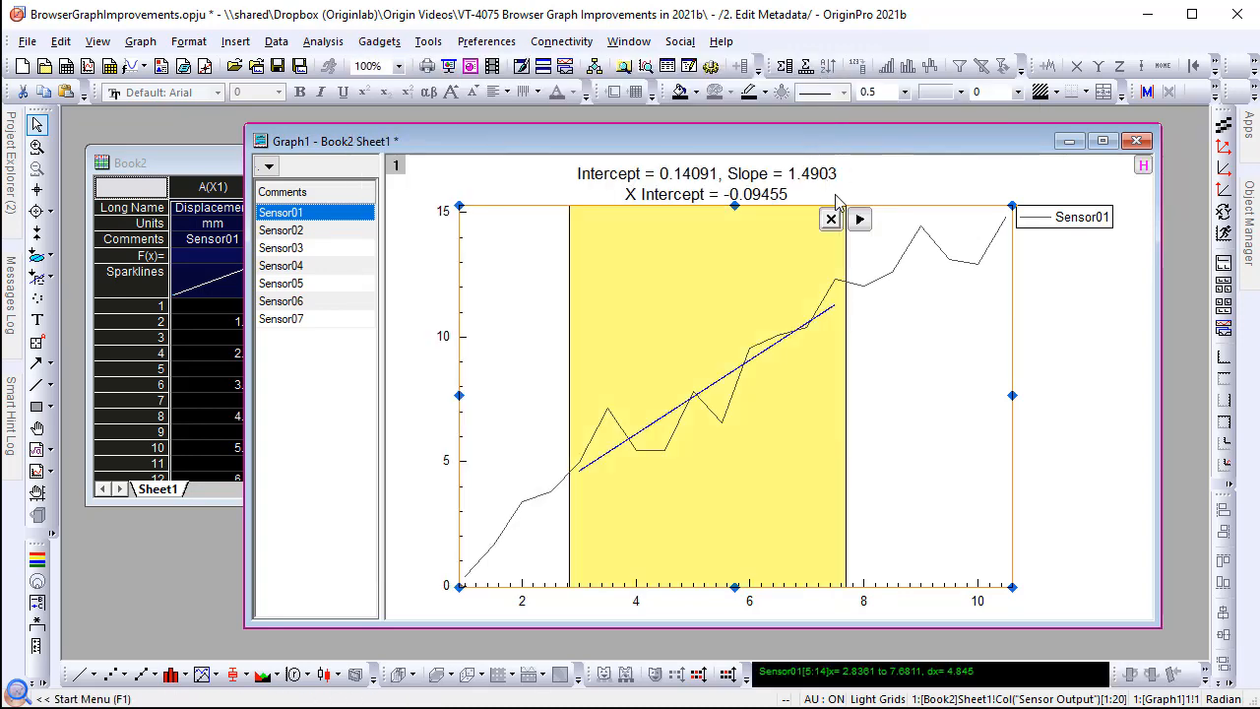
left_click(860, 218)
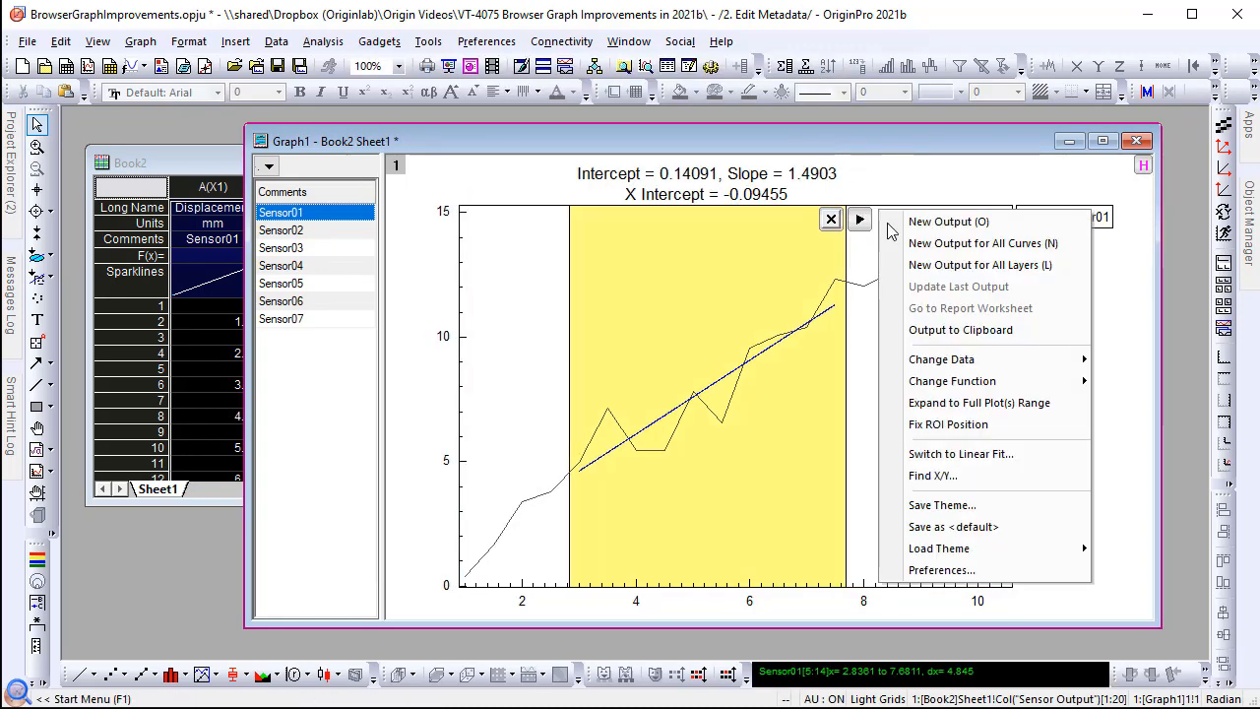
left_click(1063, 412)
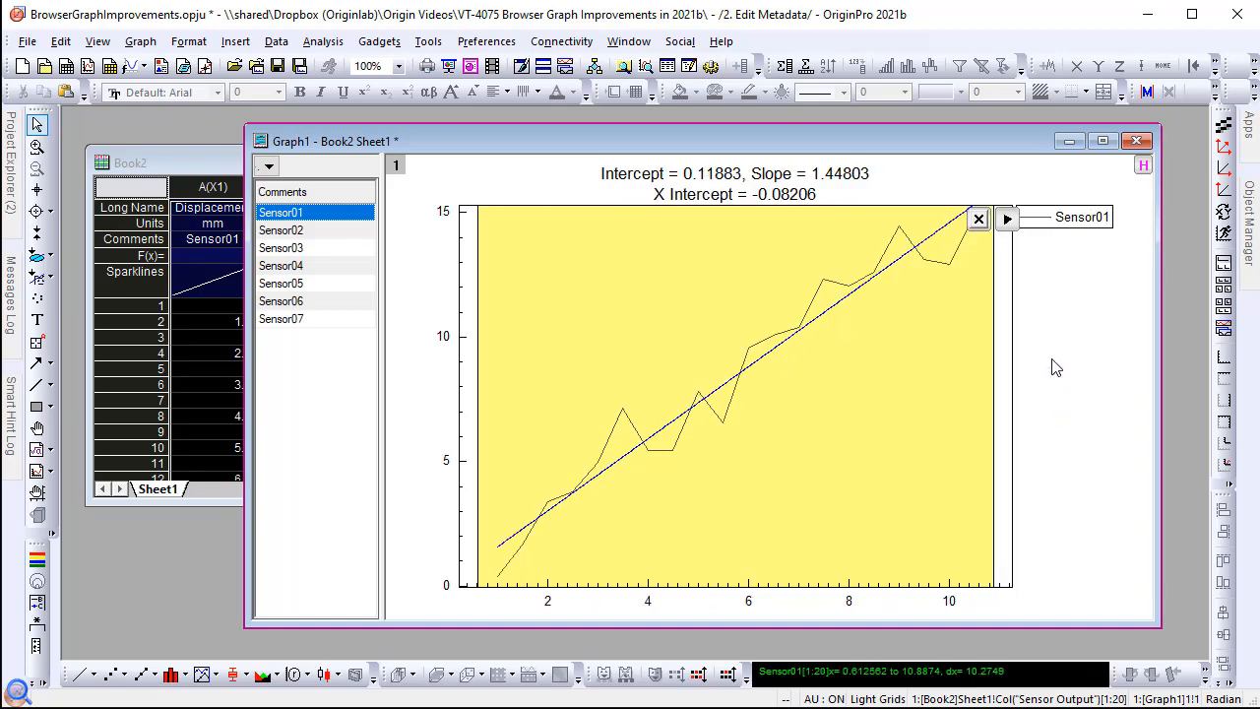
- Set the Quick Fit's ROI box preferences to show Pearson's r and hide the X Intercept
left_click(1007, 219)
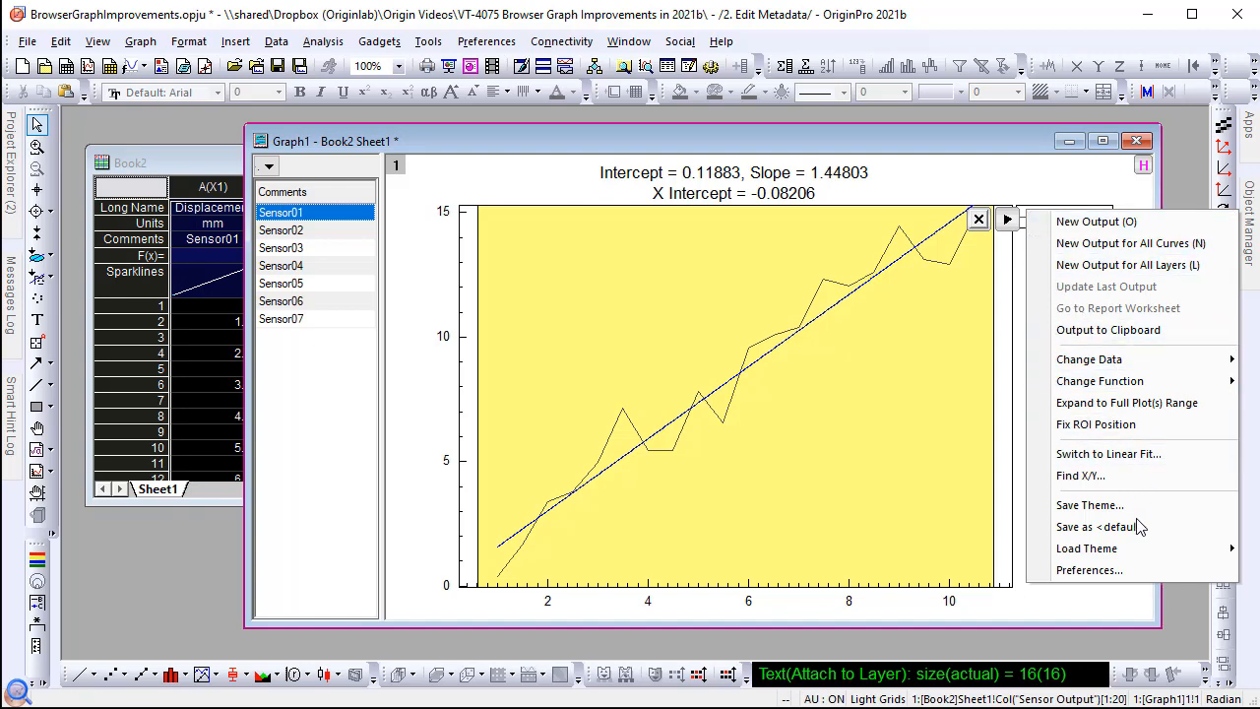
left_click(1150, 569)
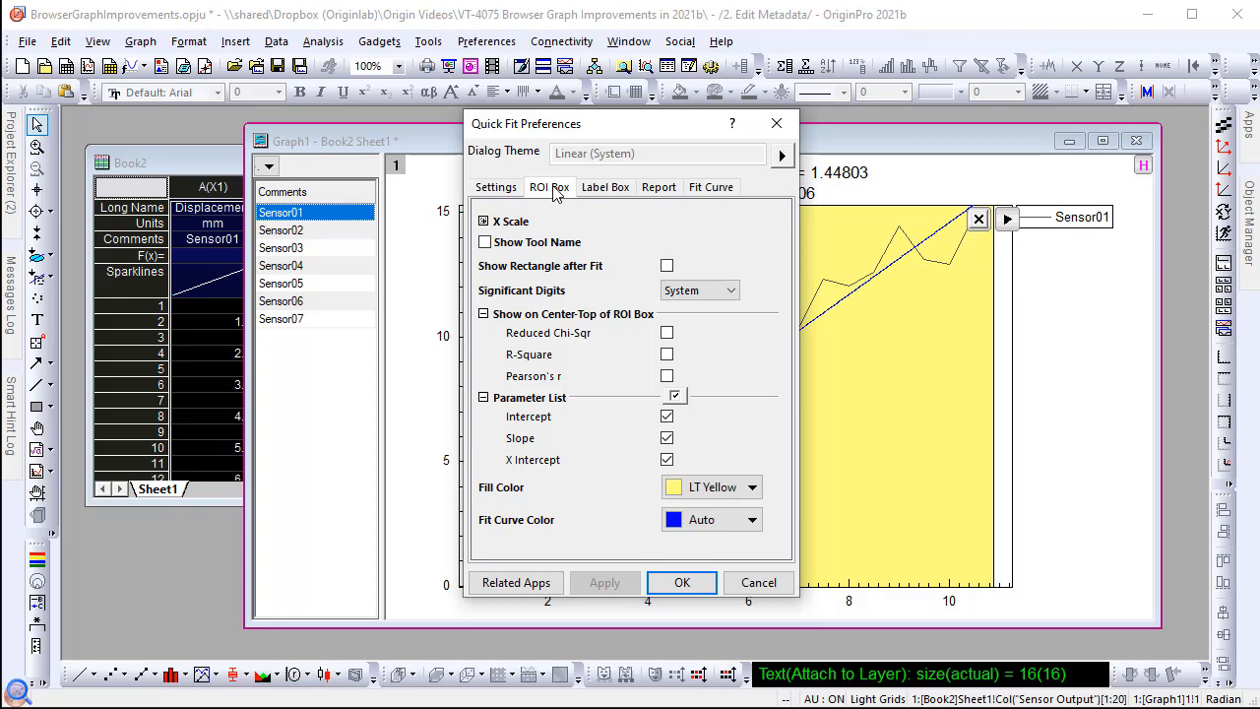
left_click(666, 376)
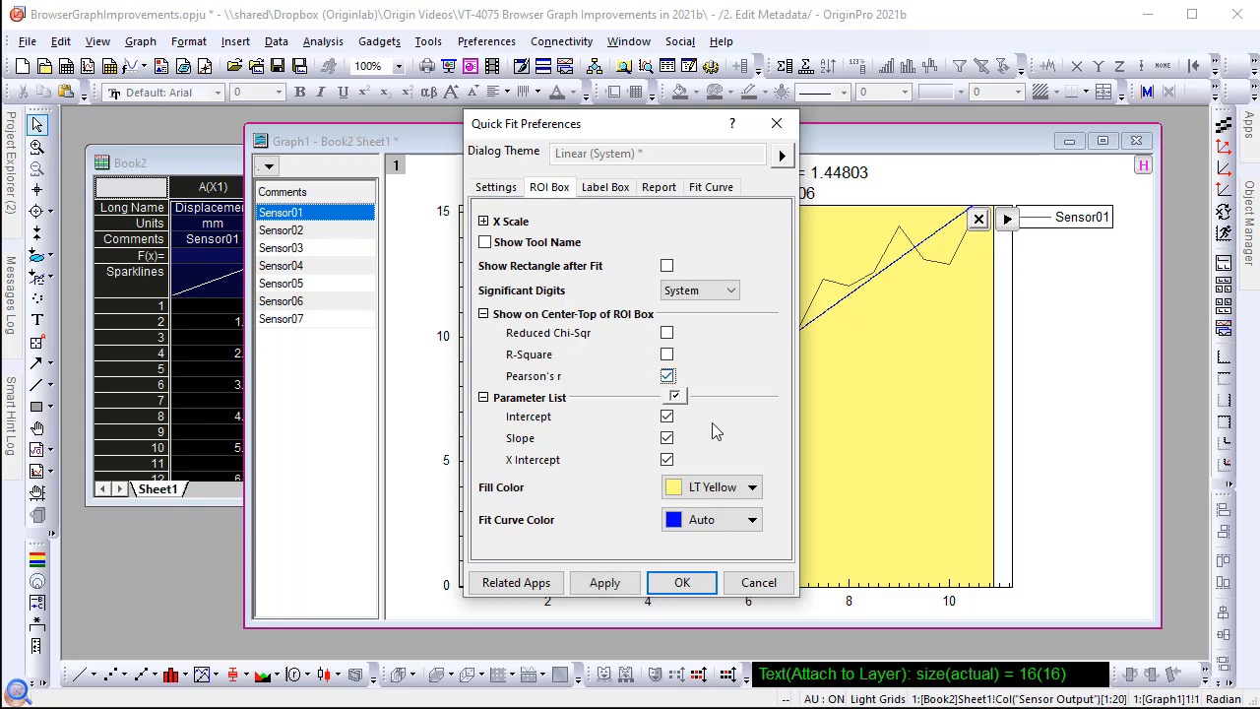
left_click(667, 460)
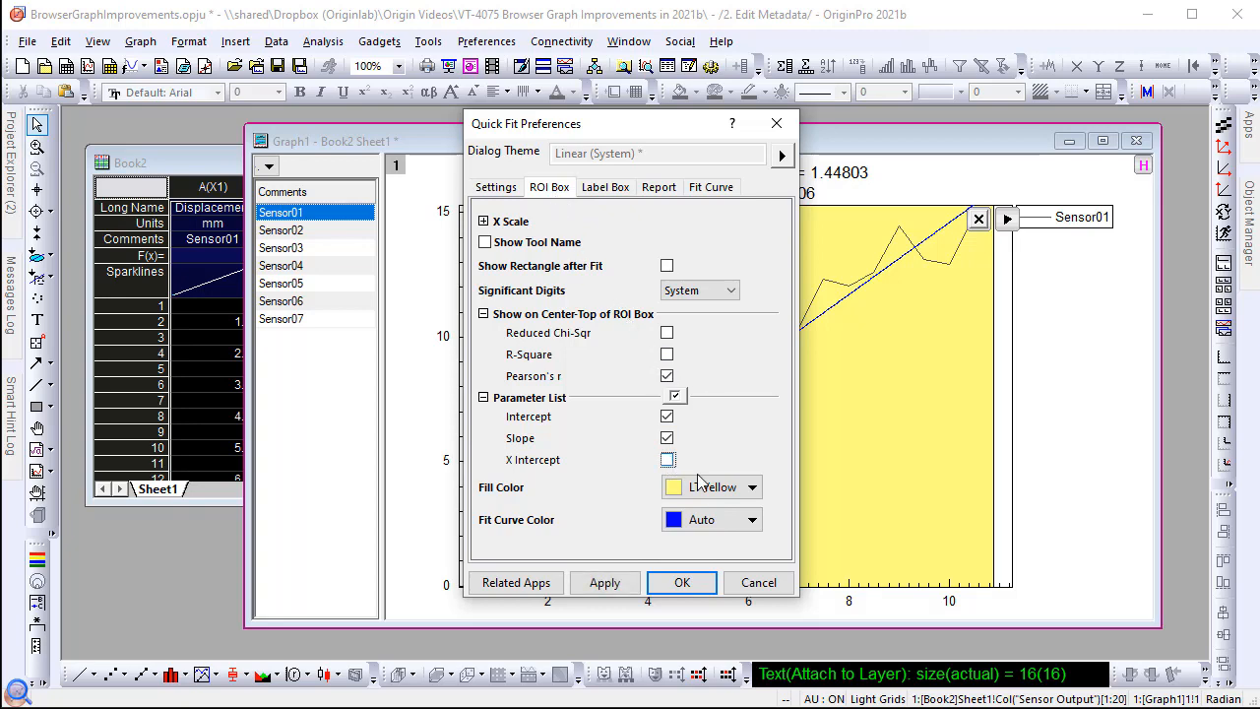
left_click(683, 582)
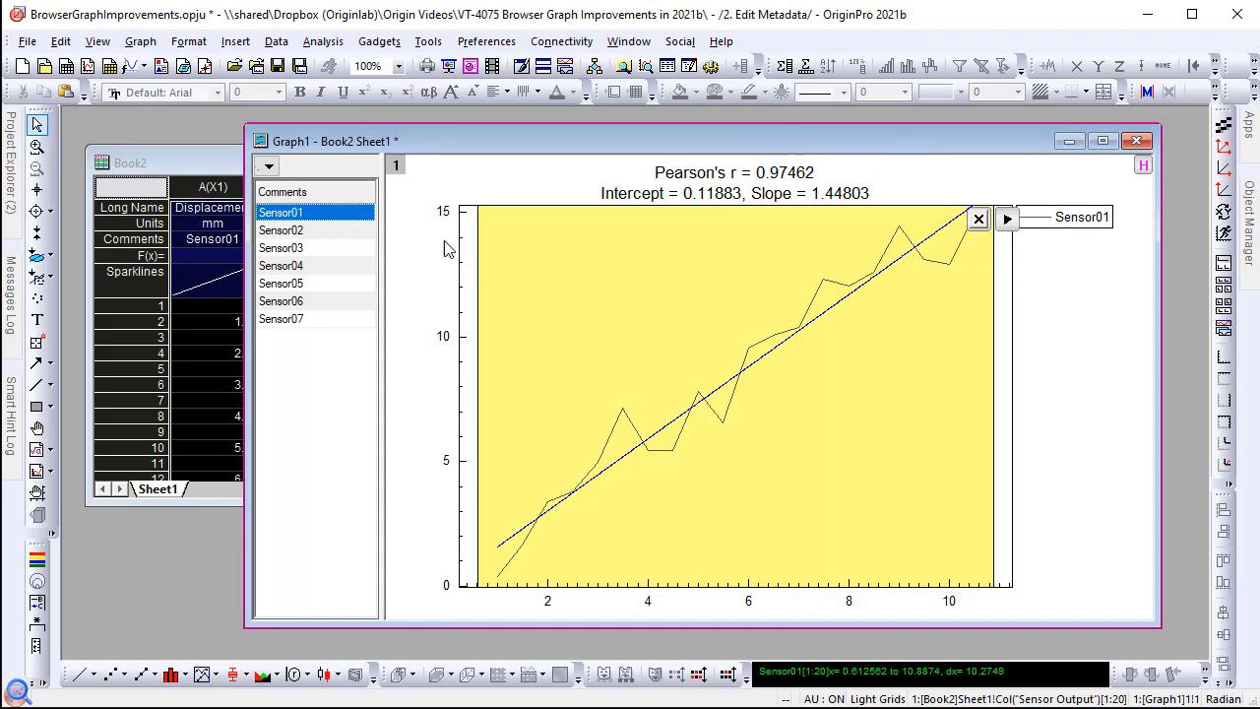
- View the linear fit for Sensor02 and Sensor03, then return to Sensor01
left_click(347, 233)
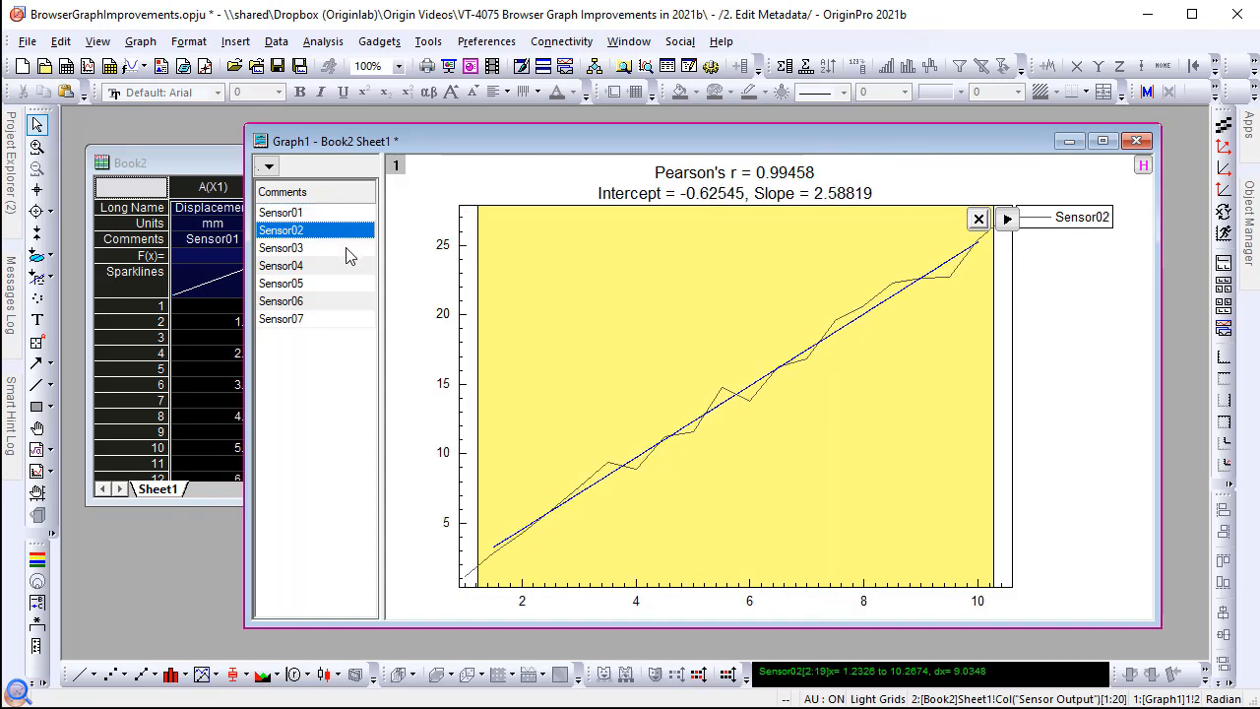
left_click(349, 249)
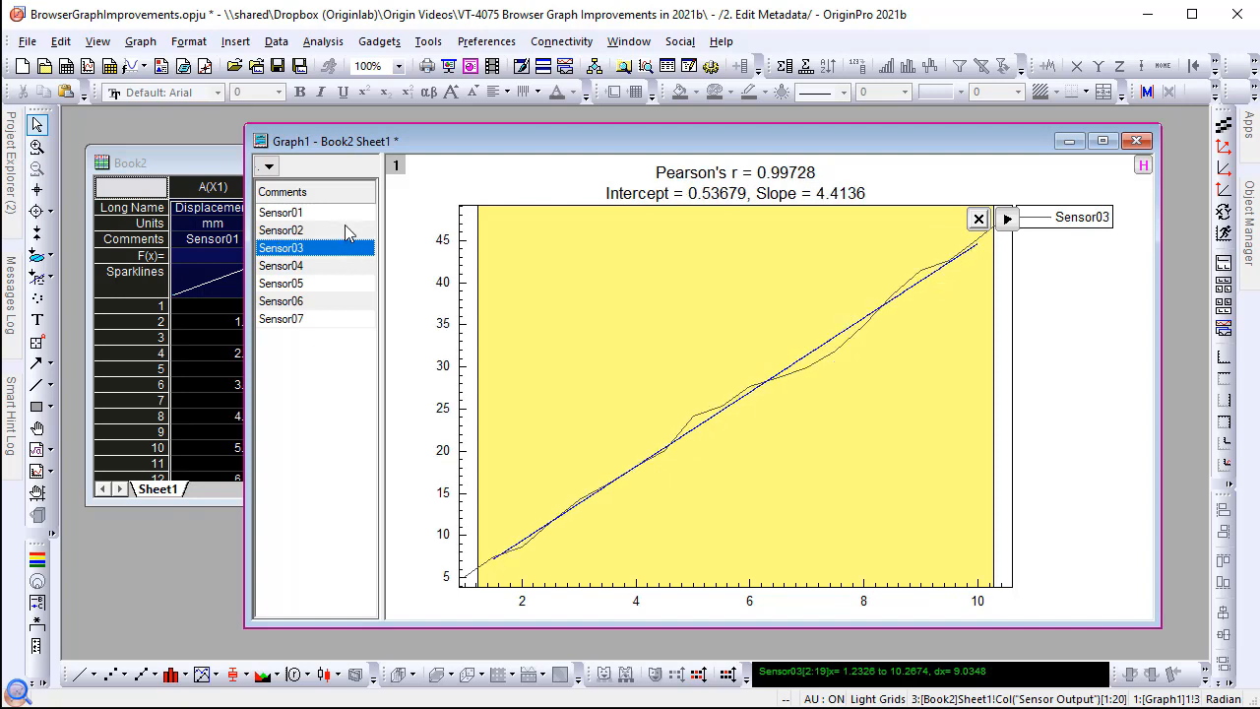
left_click(271, 210)
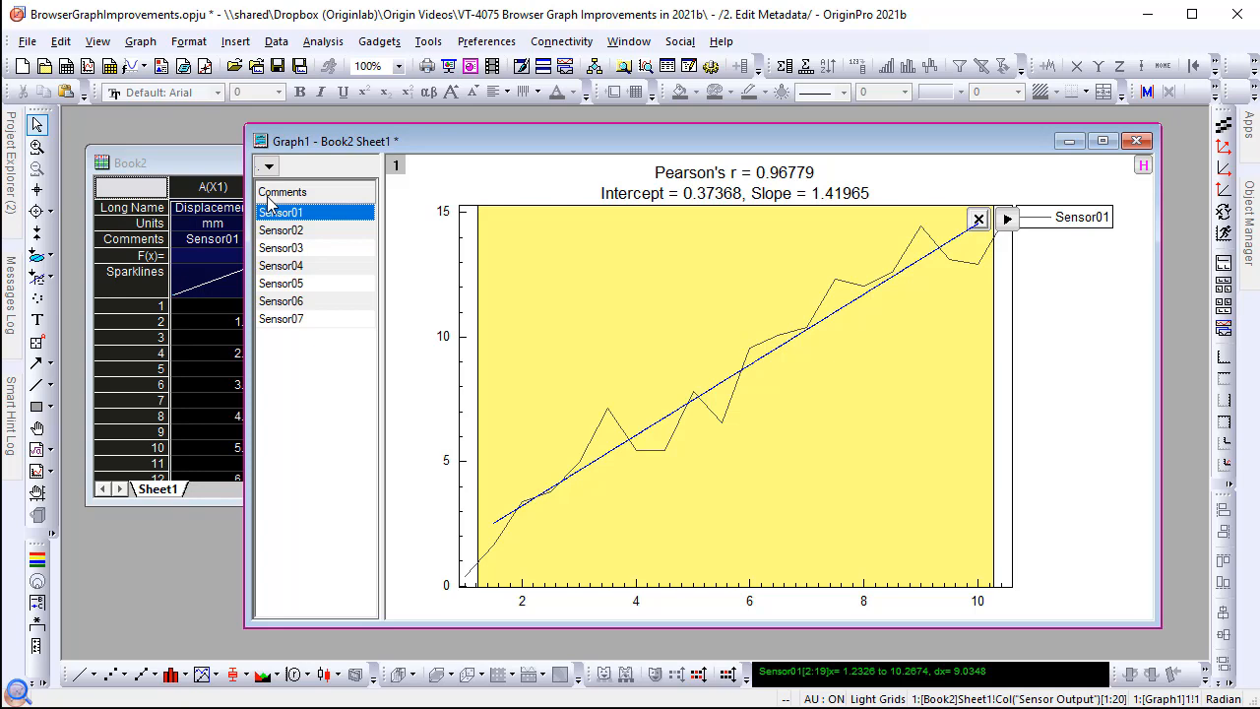
- Insert a user parameter row named Pass-Fail in the Book2 worksheet
left_click(206, 164)
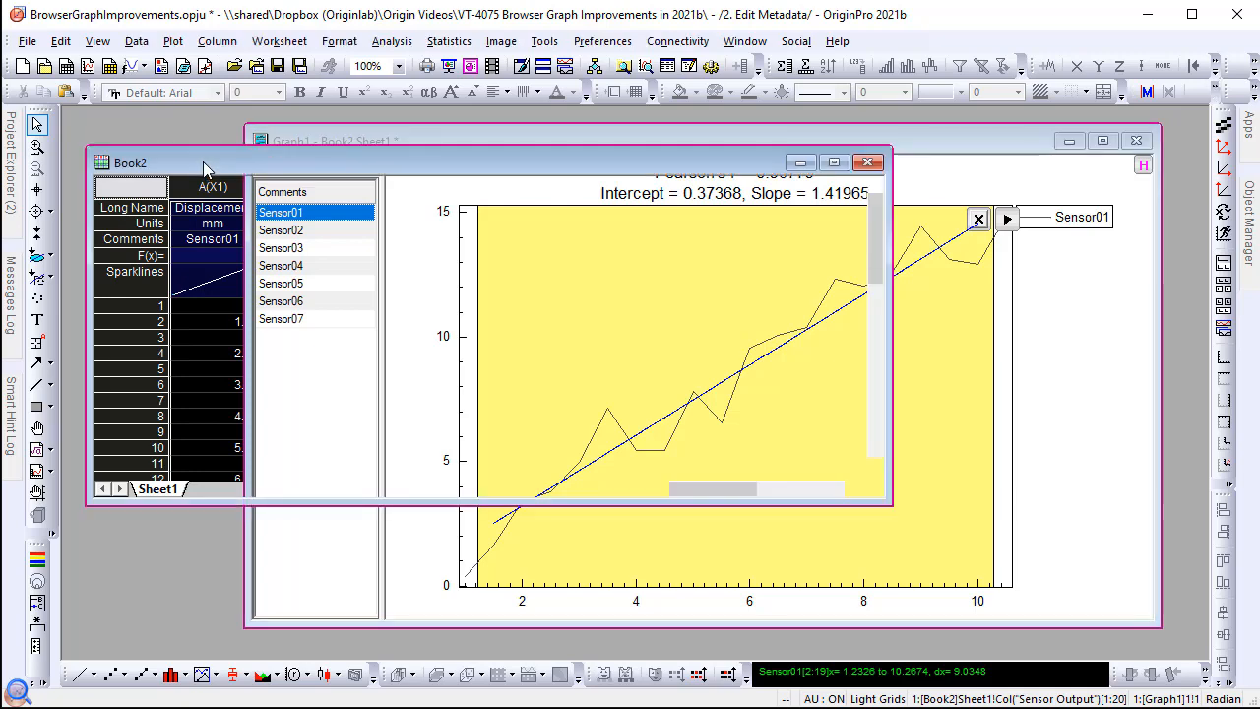
left_click(135, 280)
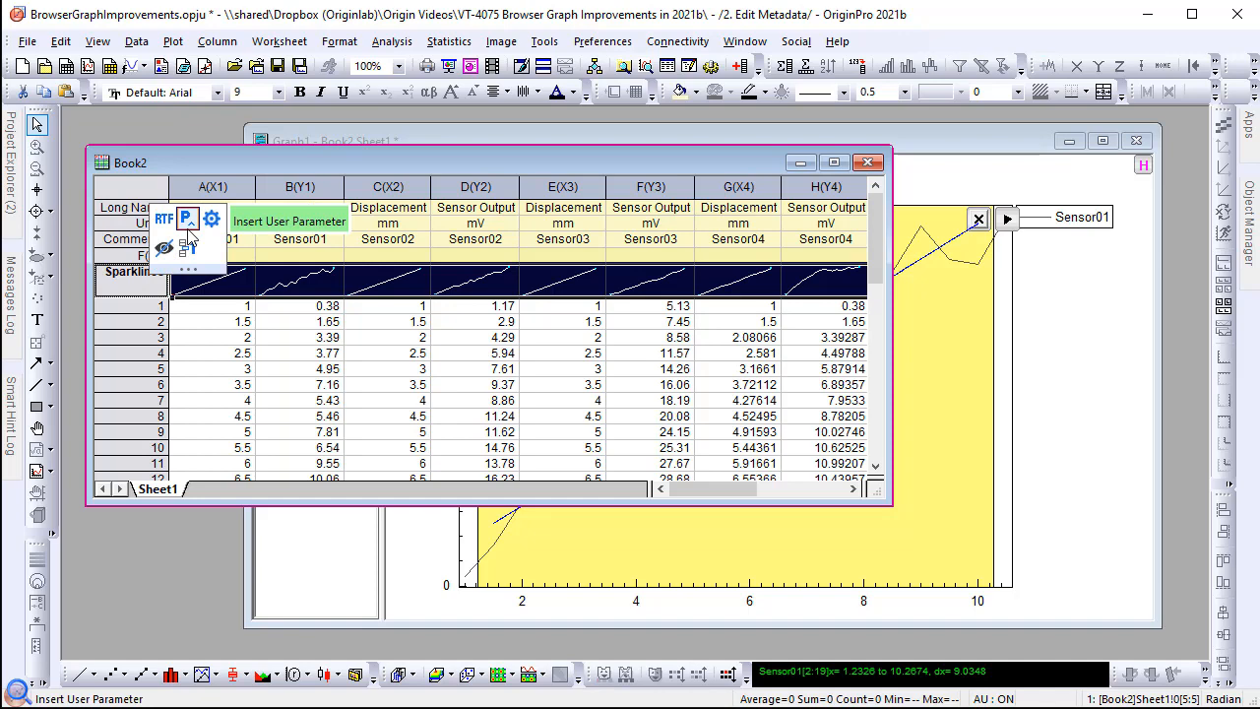
left_click(188, 226)
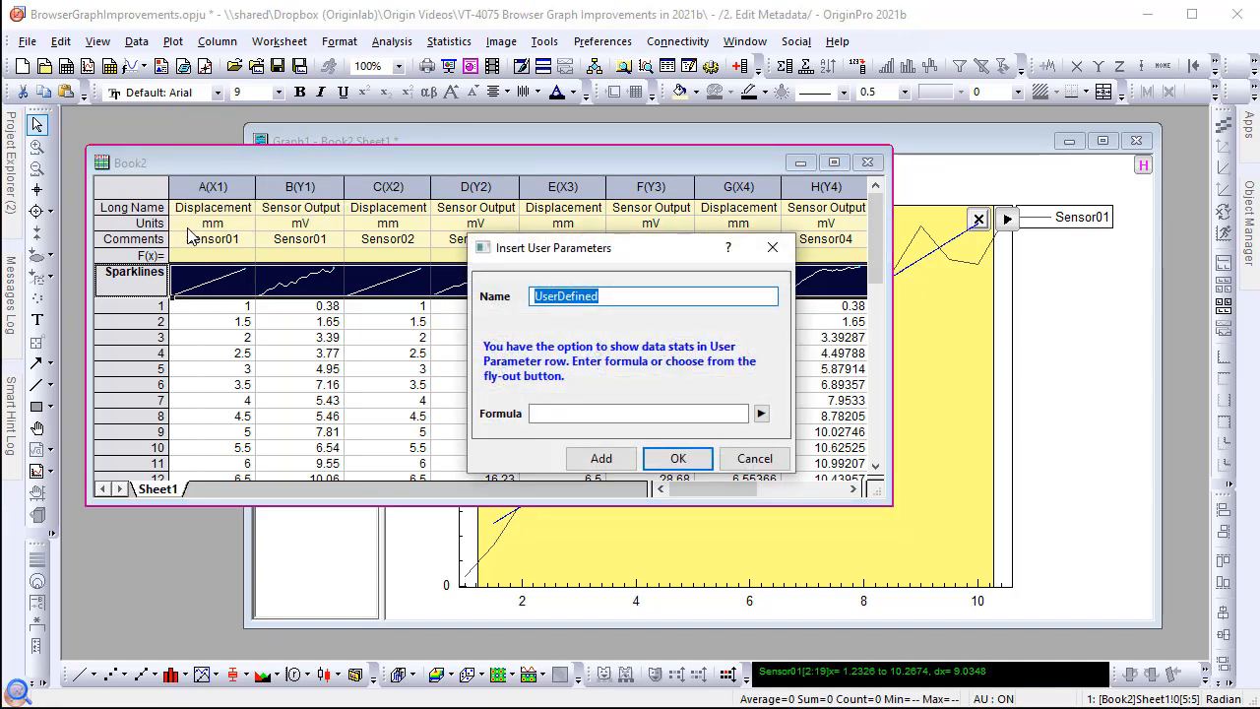
type("Pass-Fa")
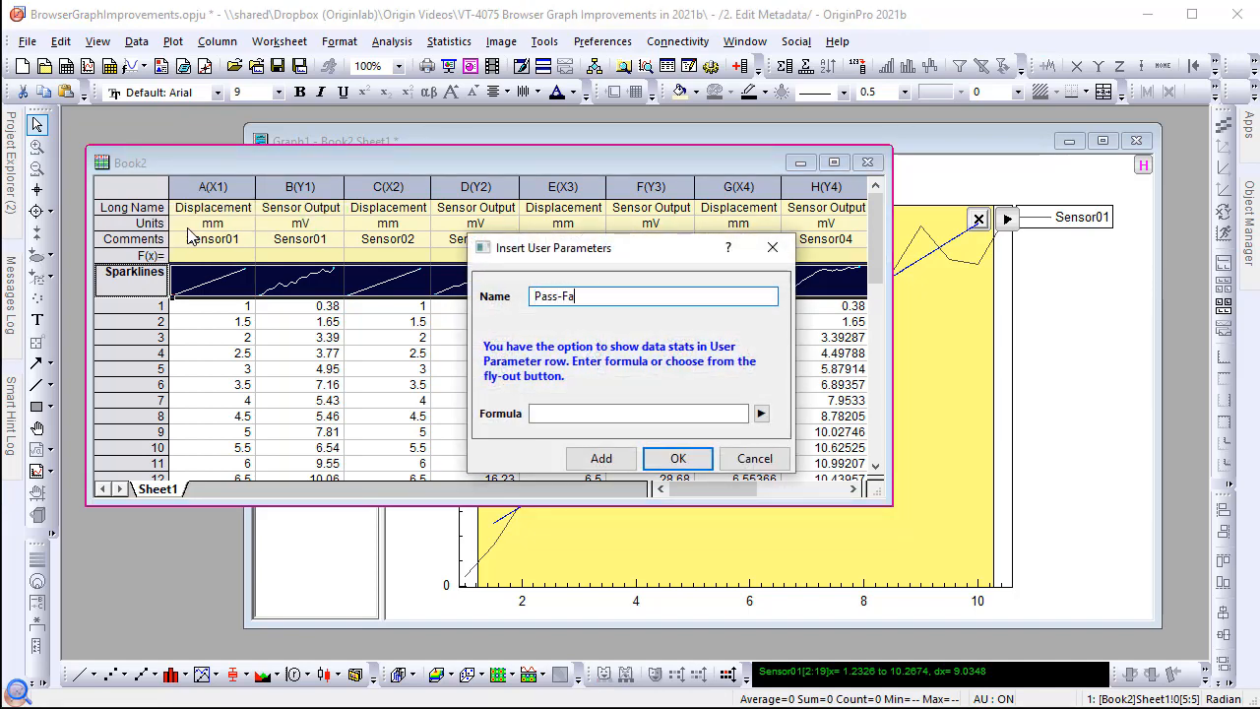
type("il")
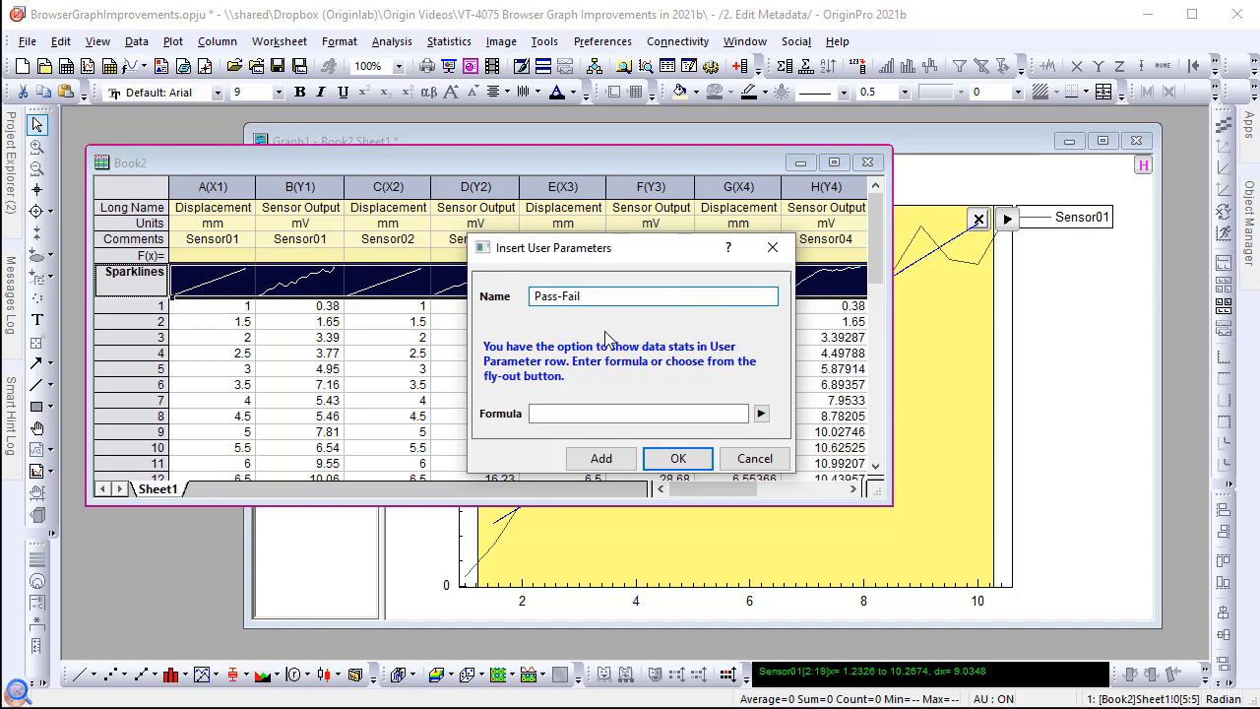
left_click(679, 459)
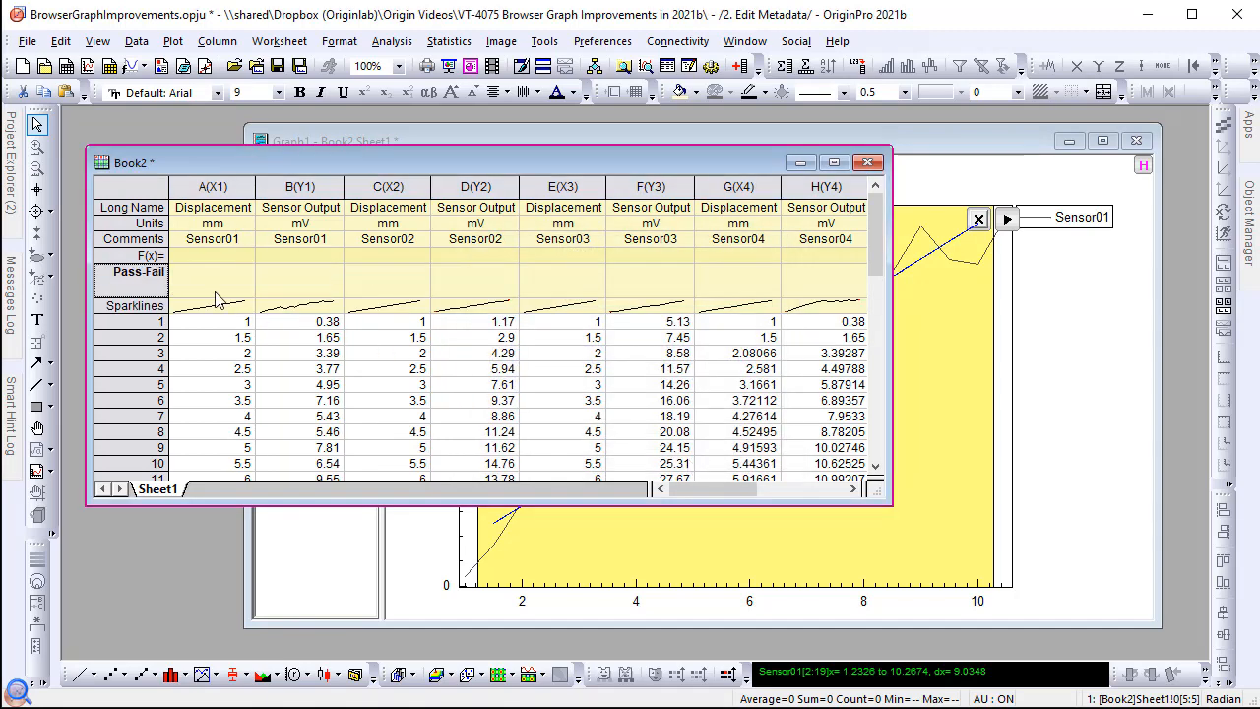
left_click(135, 280)
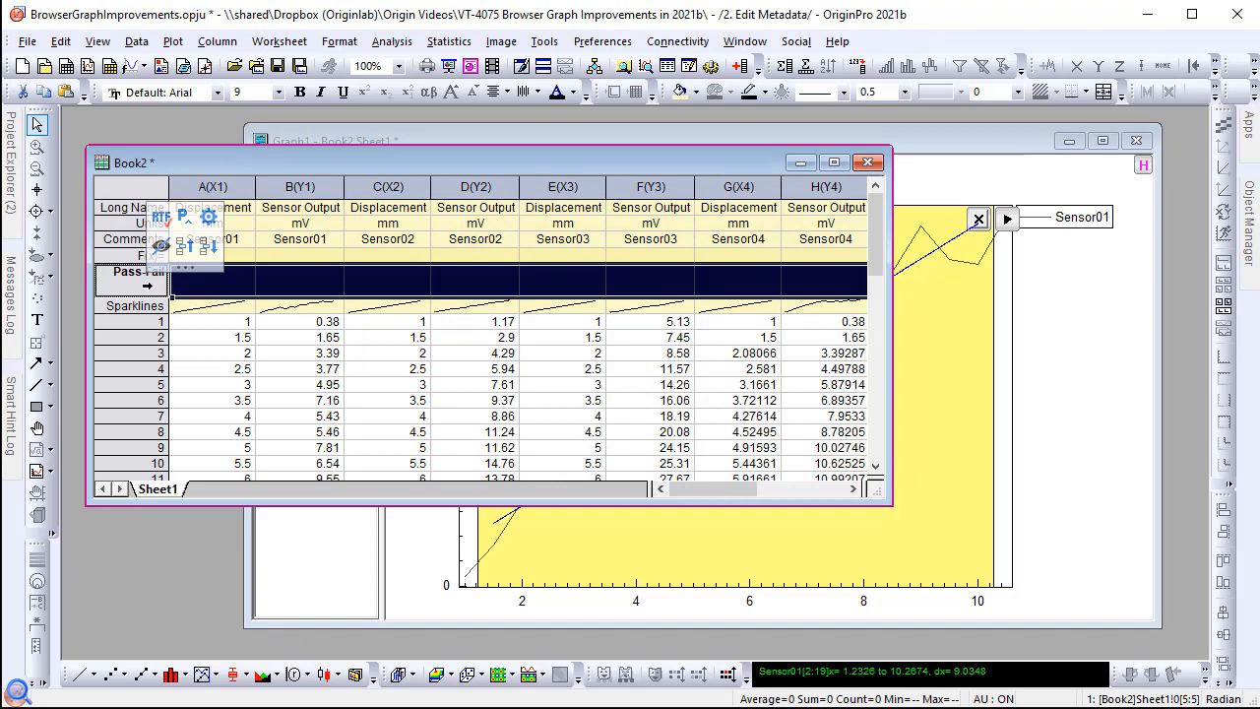
- Add a Pass-Fail column to the sensor graph's data list and enable direct editing of column labels
left_click(370, 138)
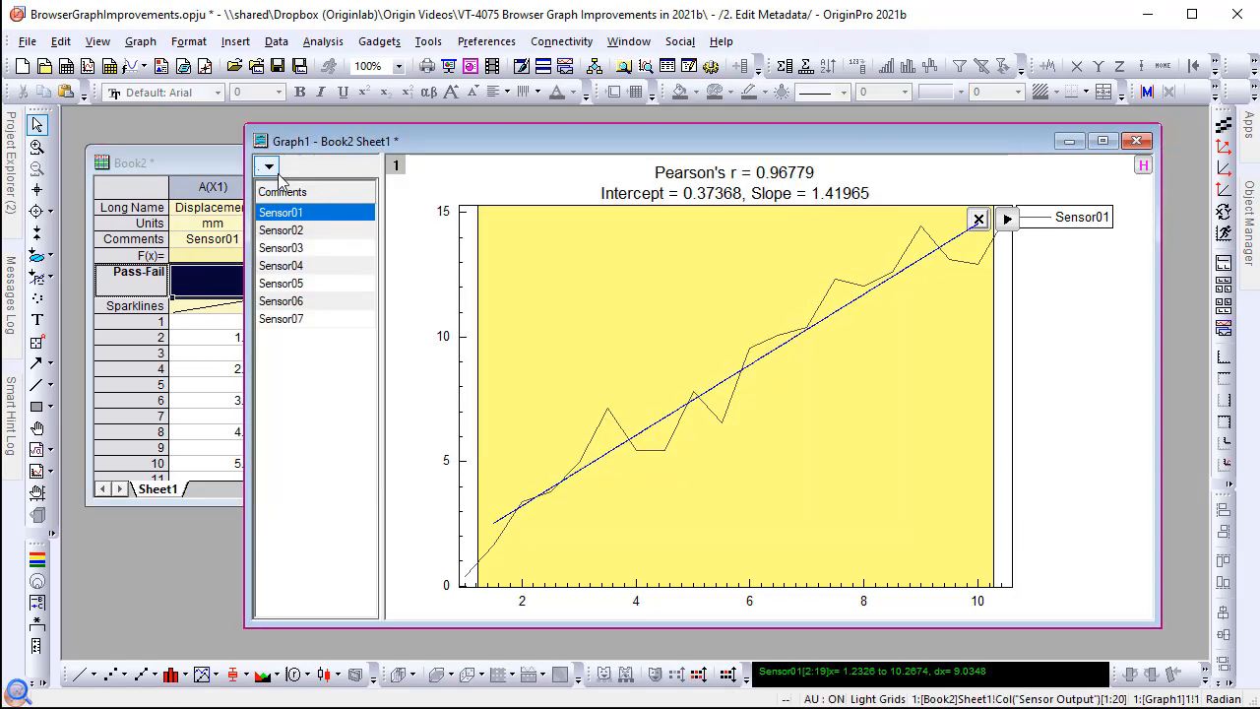
right_click(309, 195)
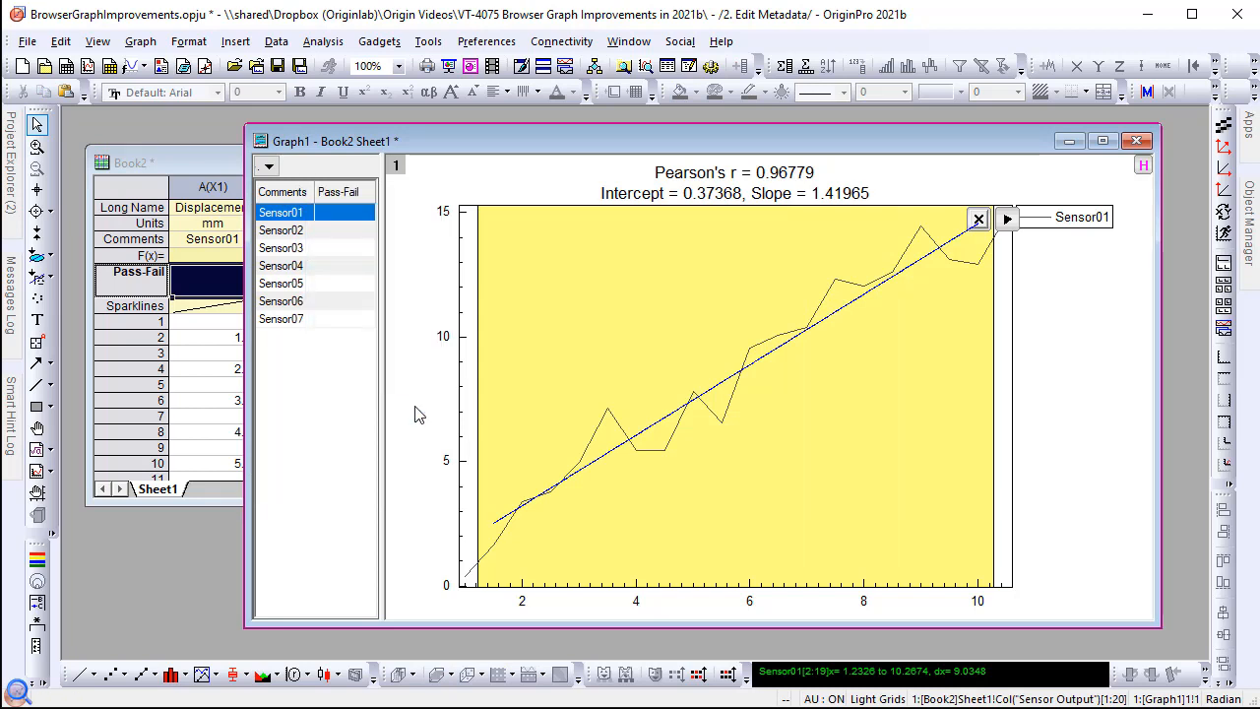
left_click(267, 166)
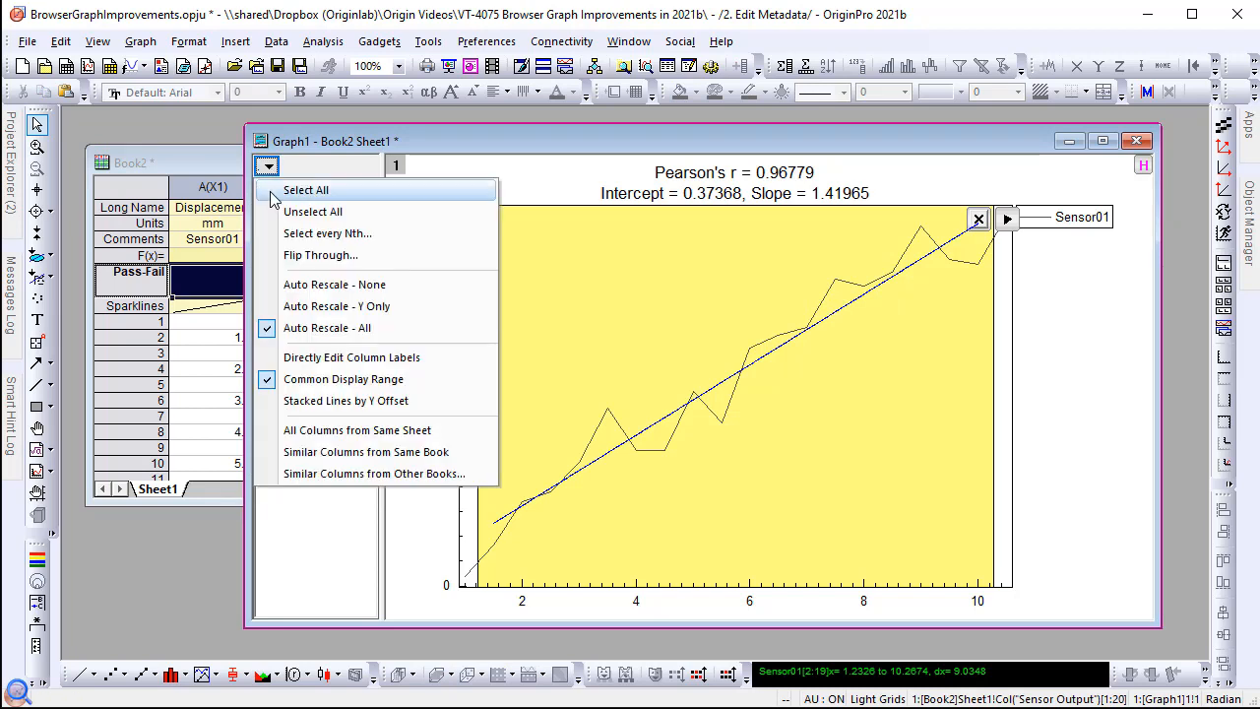
left_click(276, 360)
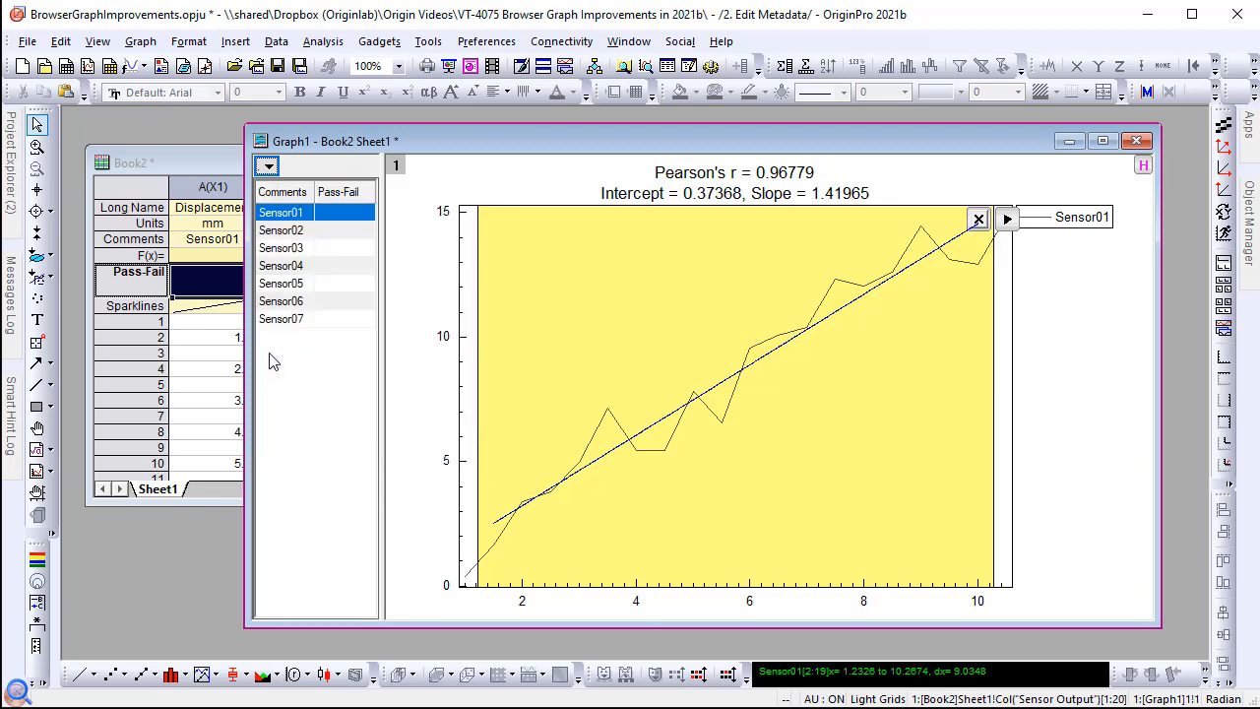
- Mark Sensor04 as Fail and all other sensors as Pass in the data list, and check the Pass-Fail row in Book2
left_click(346, 219)
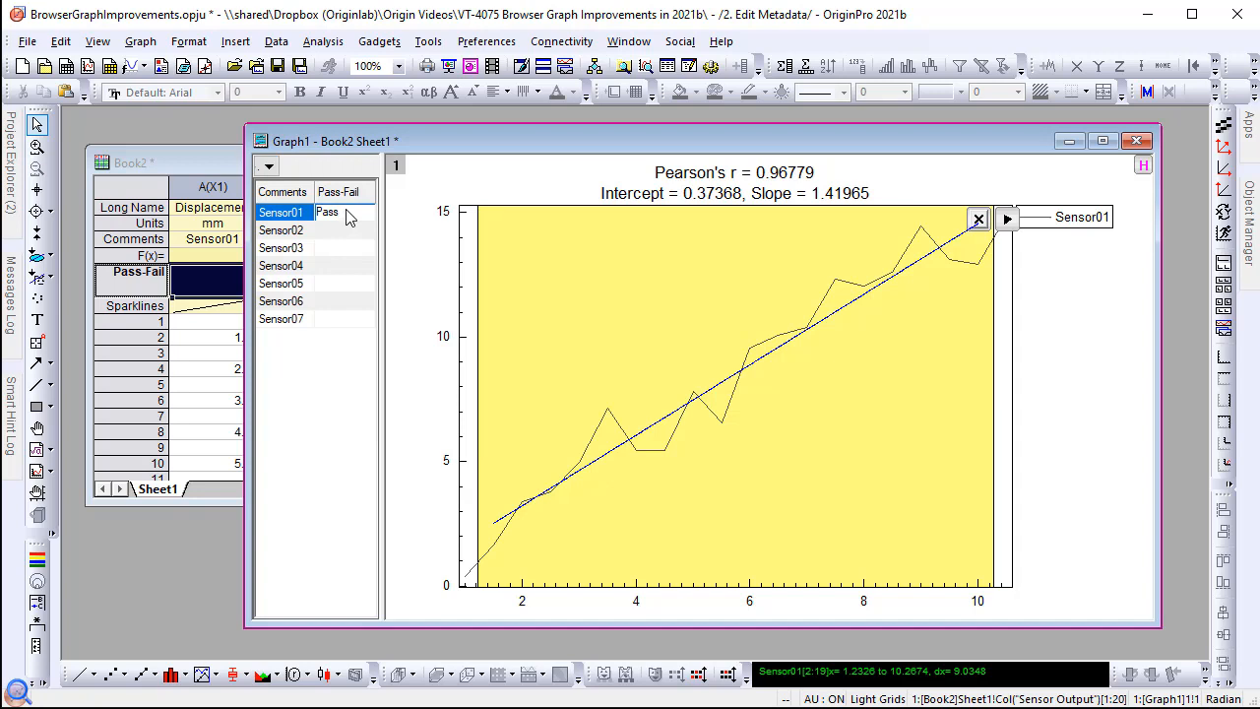
type("Pass")
left_click(345, 235)
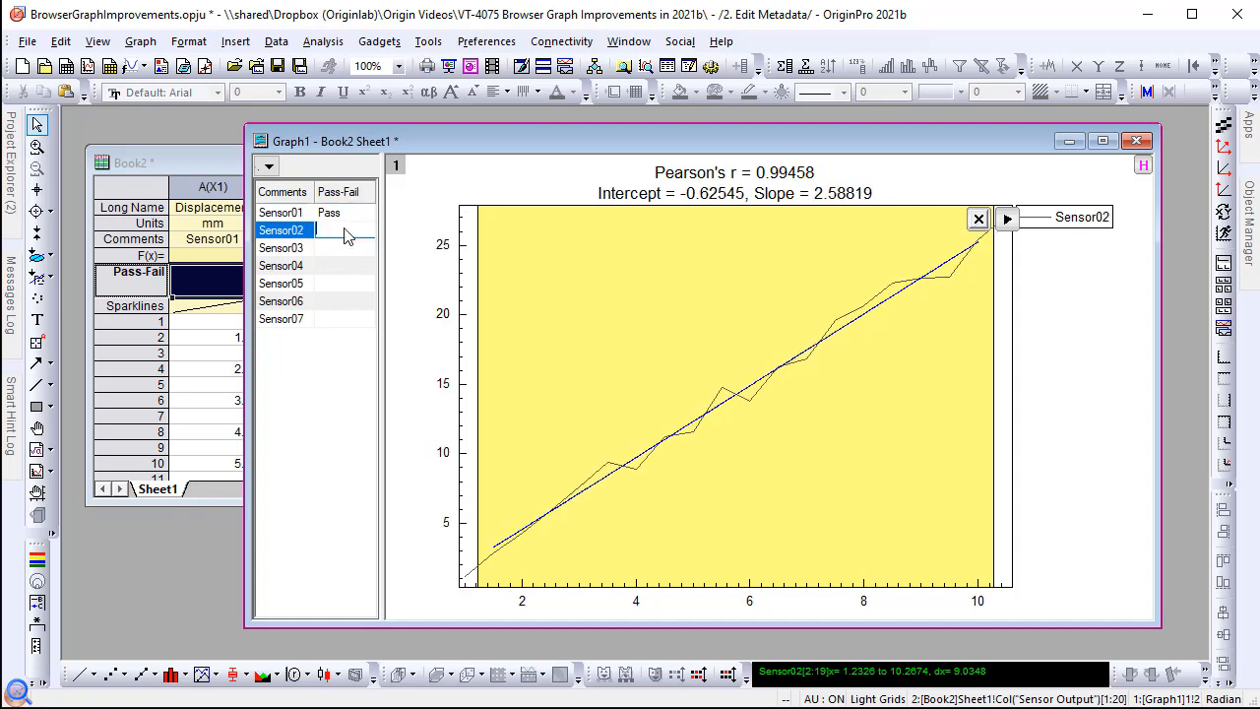
left_click(336, 255)
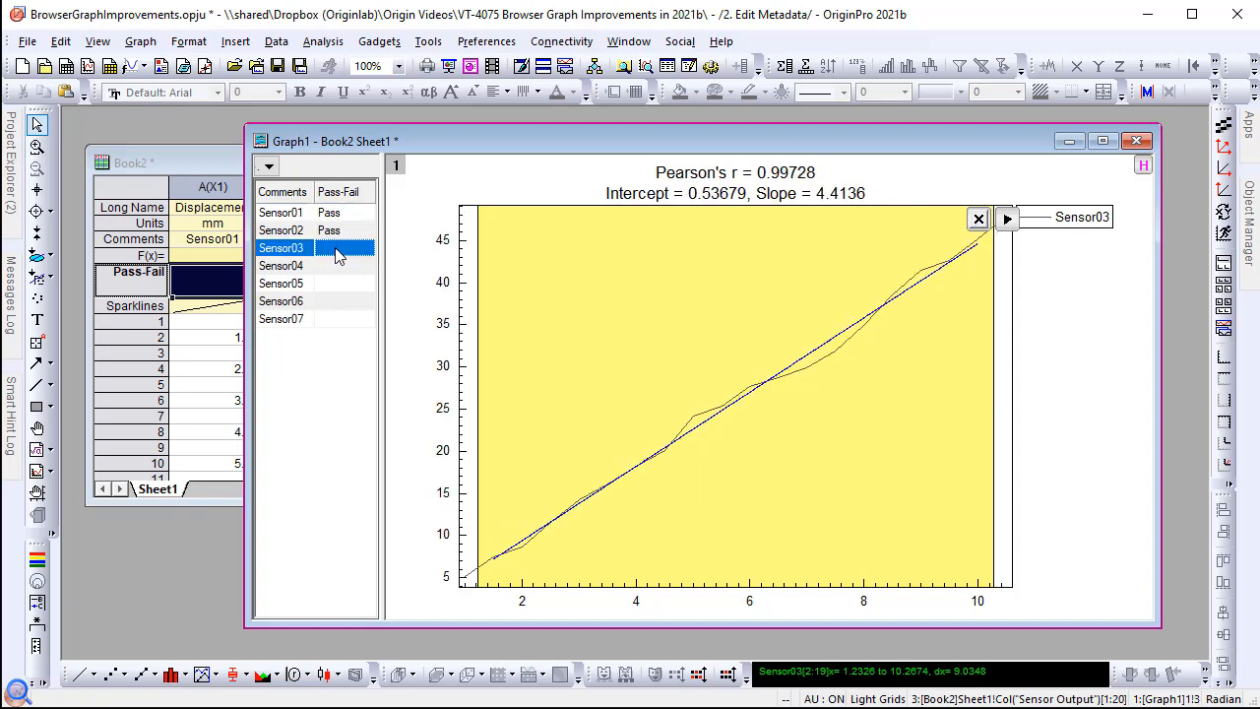
left_click(337, 255)
left_click(334, 274)
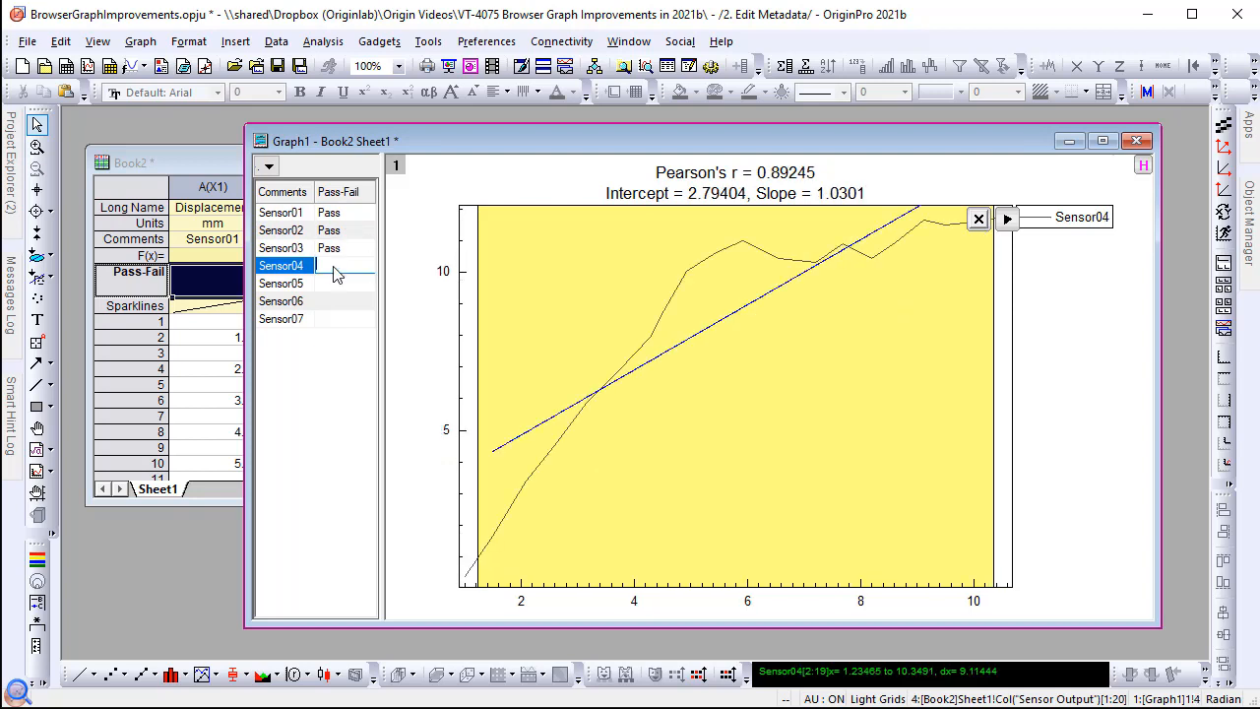
left_click(331, 284)
type("Pass")
left_click(328, 302)
left_click(336, 321)
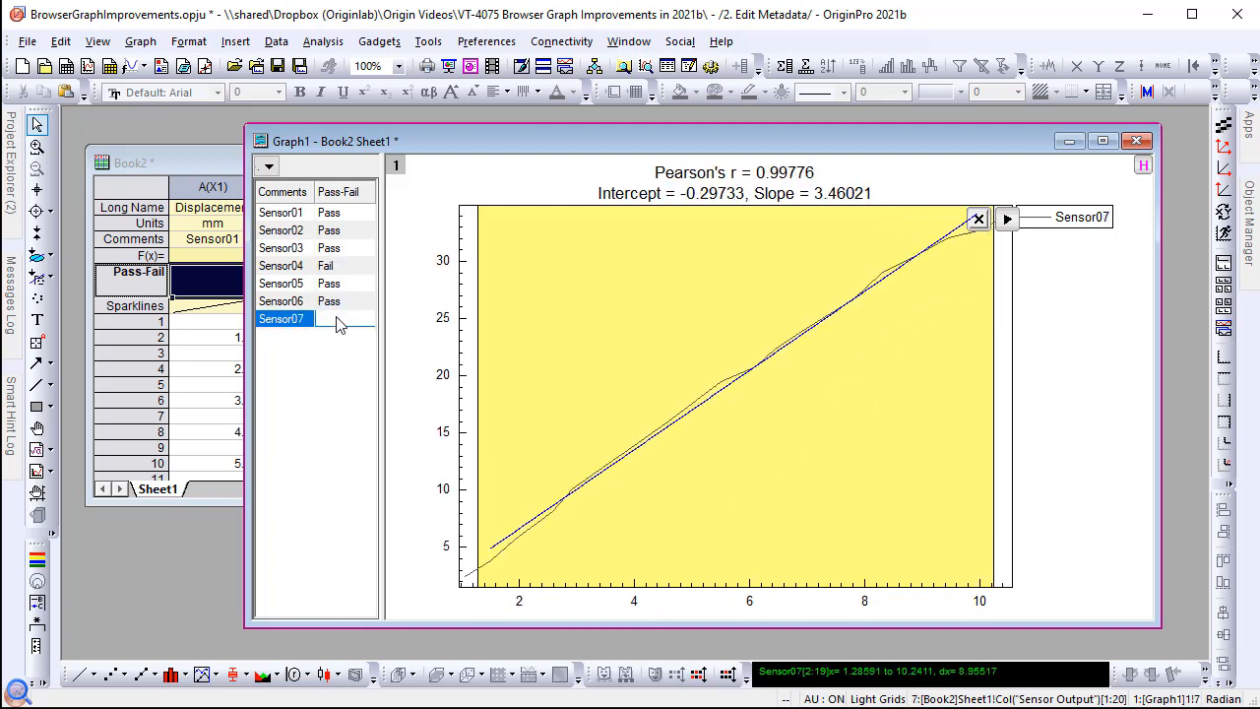
type("Pass")
key("Return")
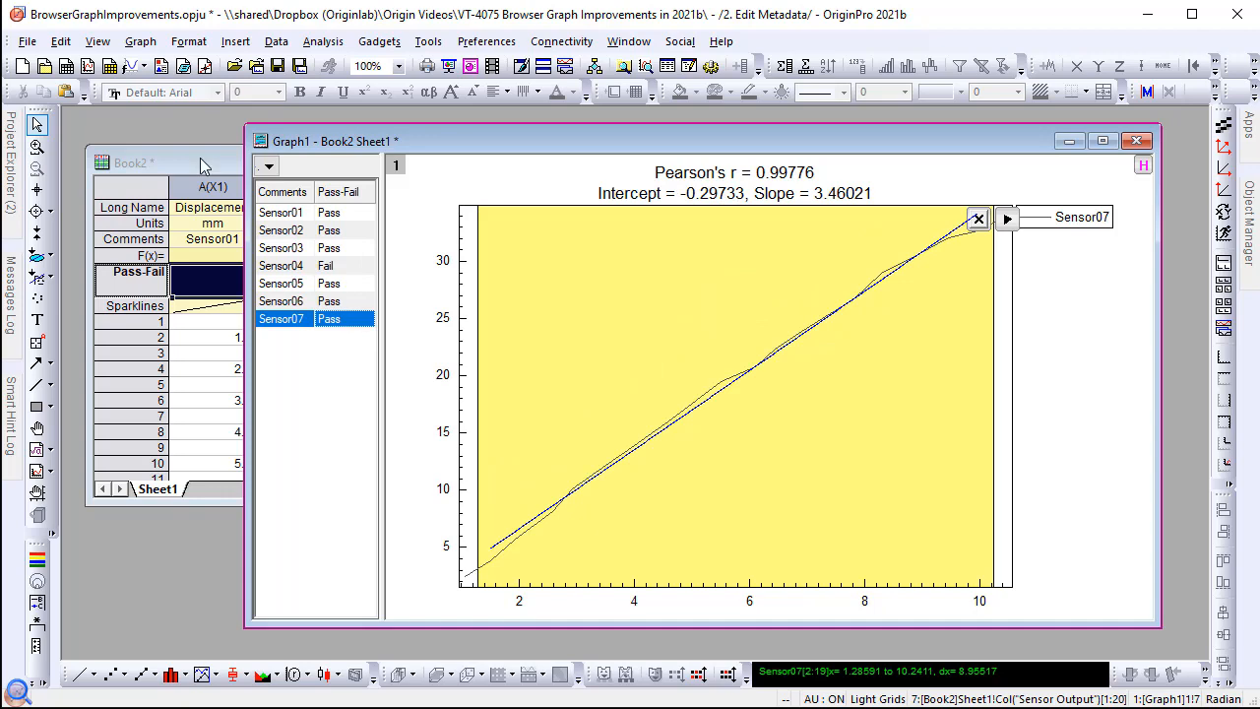
left_click(200, 160)
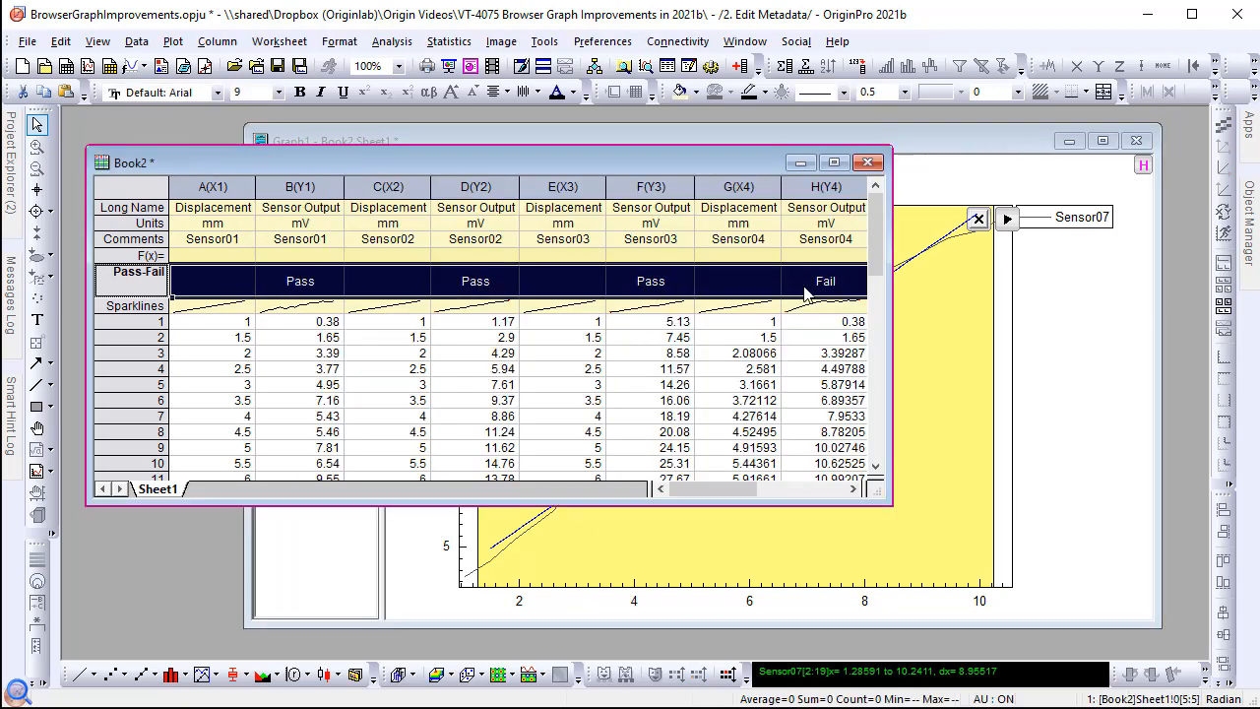
left_click(929, 144)
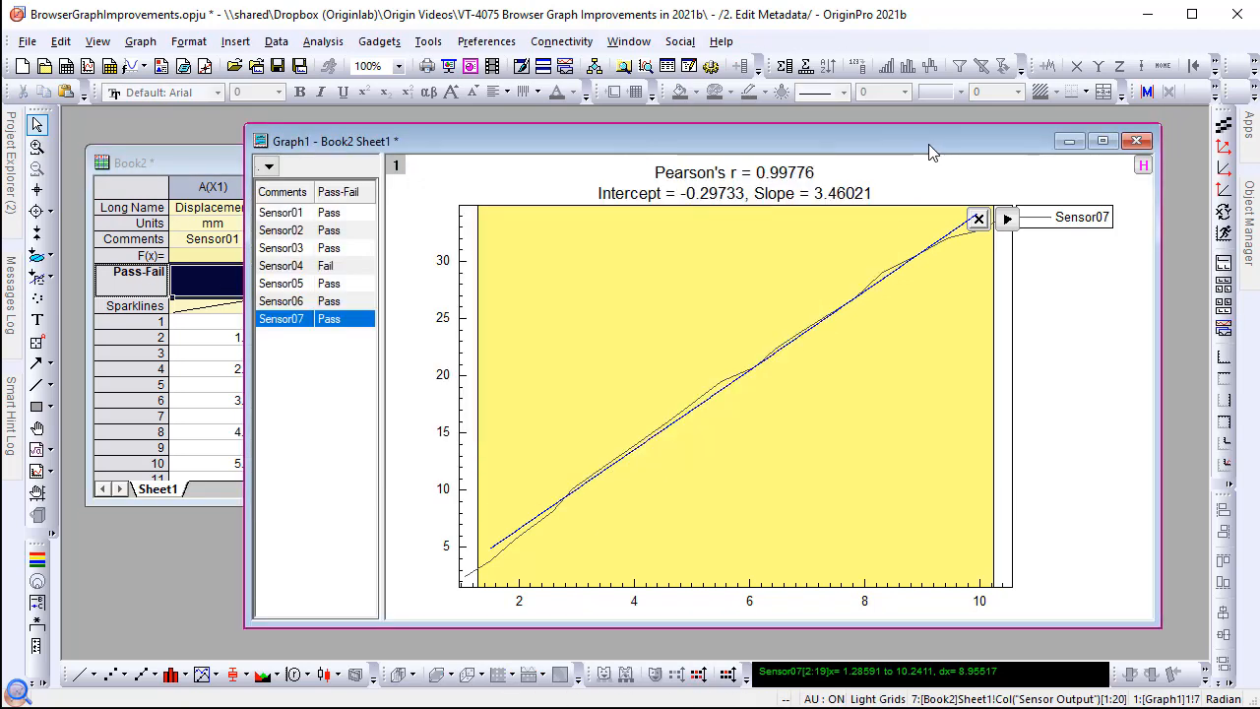
- Sort the data list by Pass-Fail to plot all Pass sensors together, and remove the Quick Fit gadget
left_click(365, 197)
left_click(330, 230)
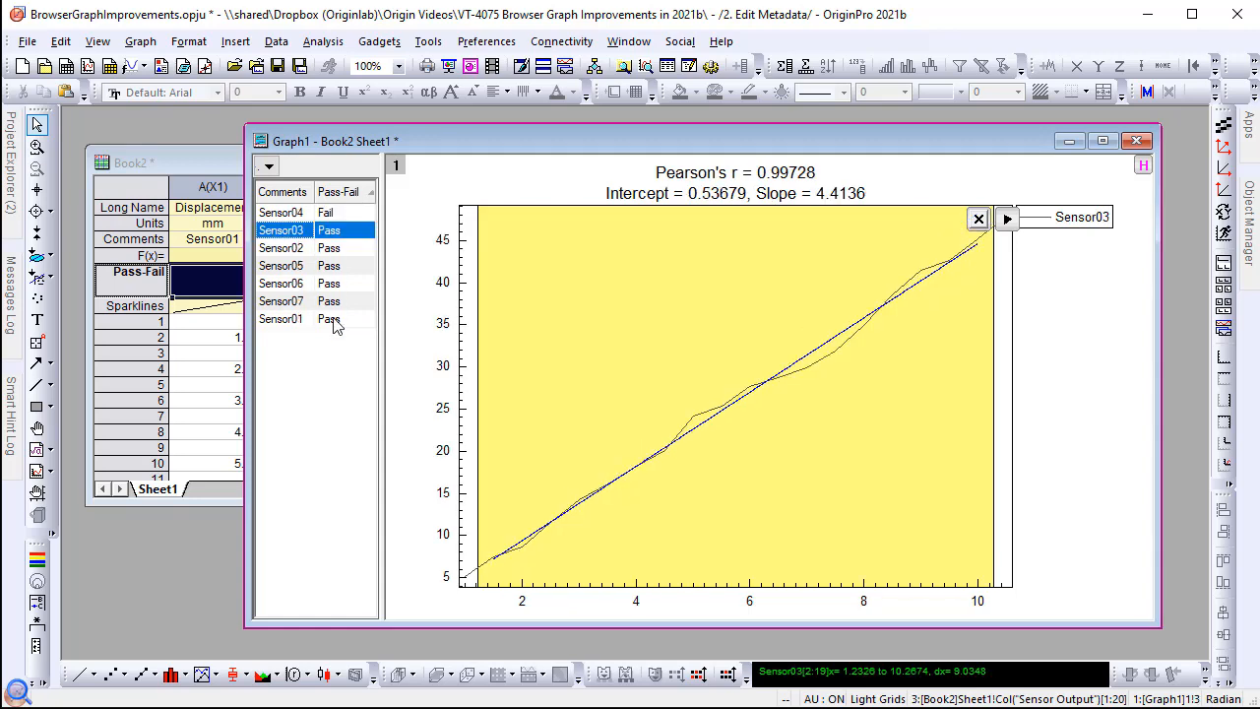
left_click(334, 323, "shift")
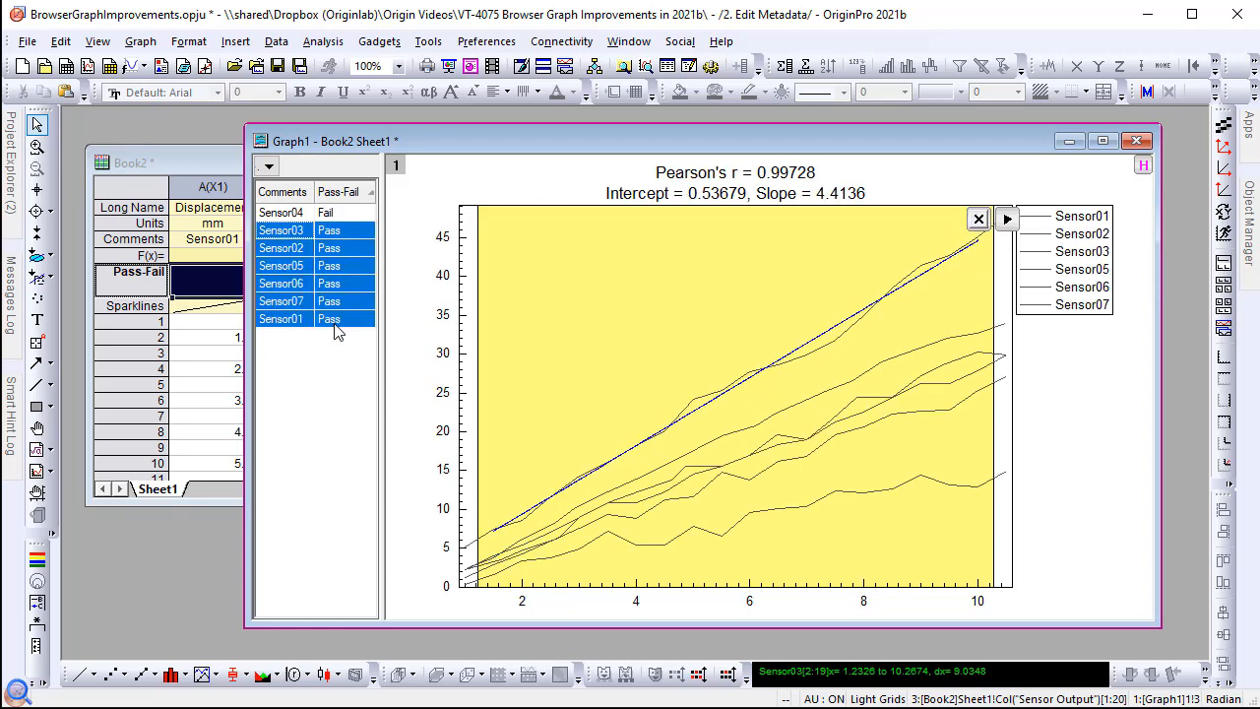
left_click(978, 218)
- Color the grouped sensor lines by plots using a color list and increase their line thickness
left_click(981, 239)
left_click(1002, 198)
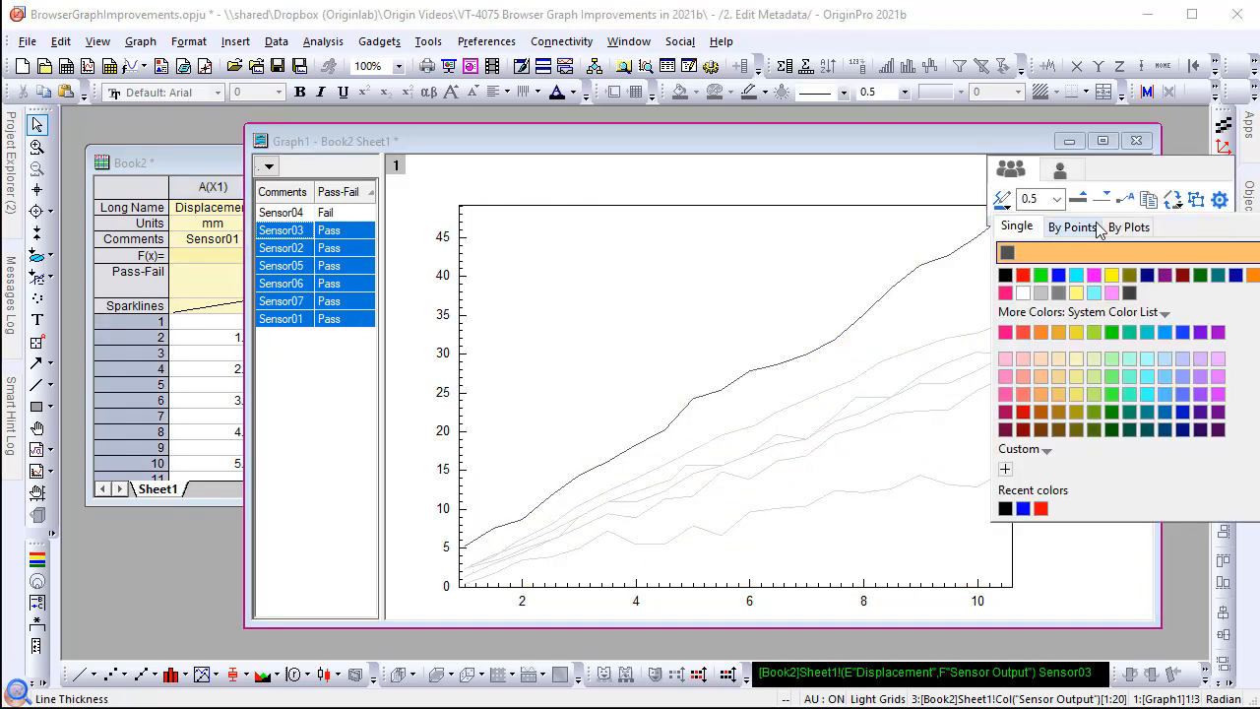
left_click(1129, 225)
left_click(1160, 273)
left_click(1079, 197)
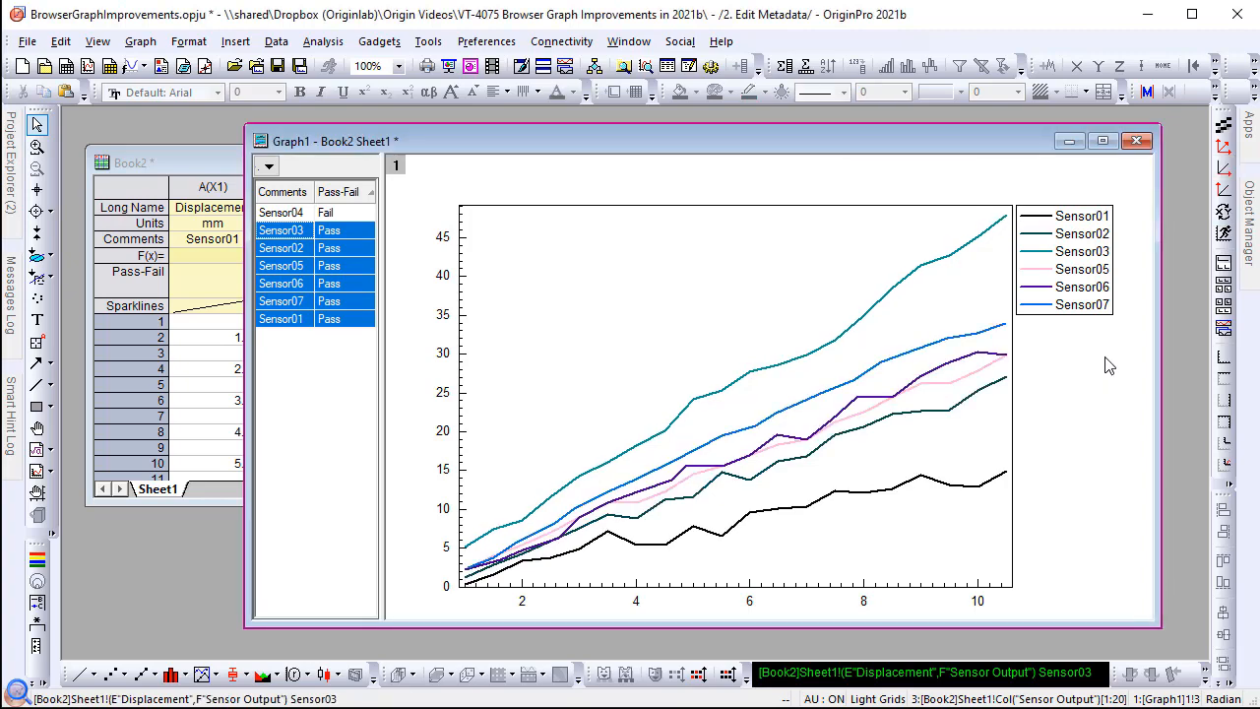
- Spawn a new graph from the selected Pass sensors, and move and narrow its window to compare it with Graph1
right_click(345, 252)
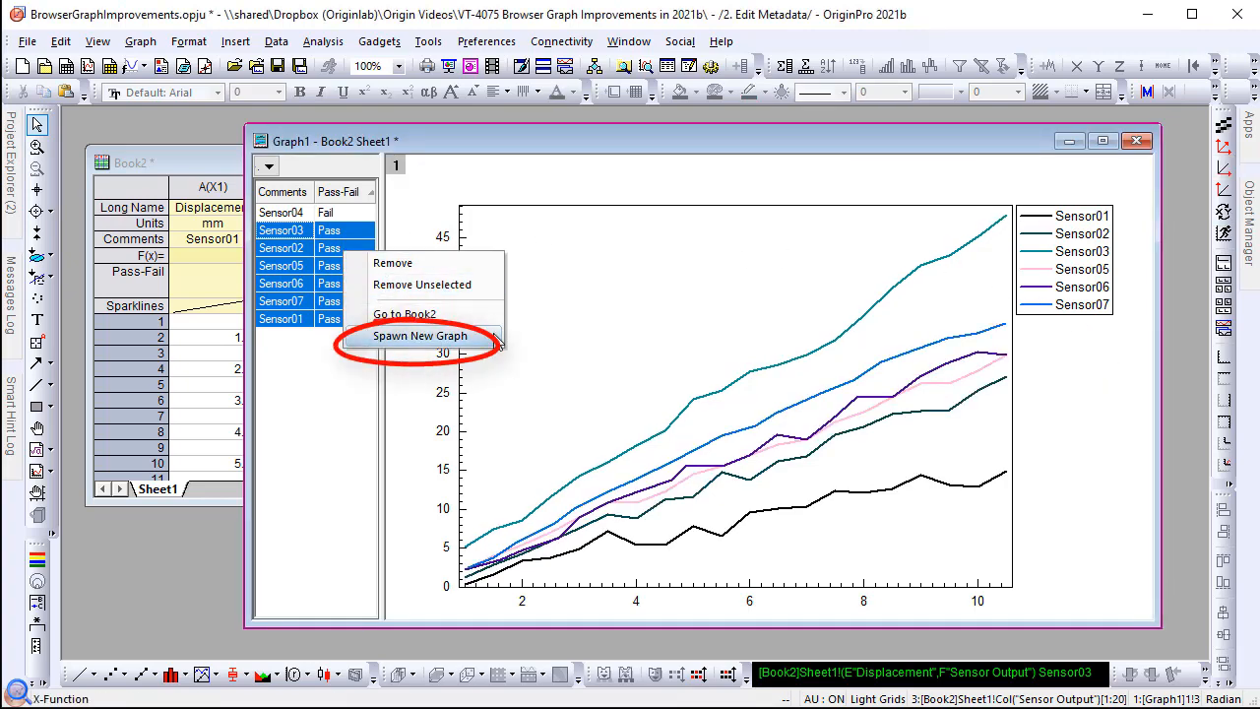
left_click(420, 336)
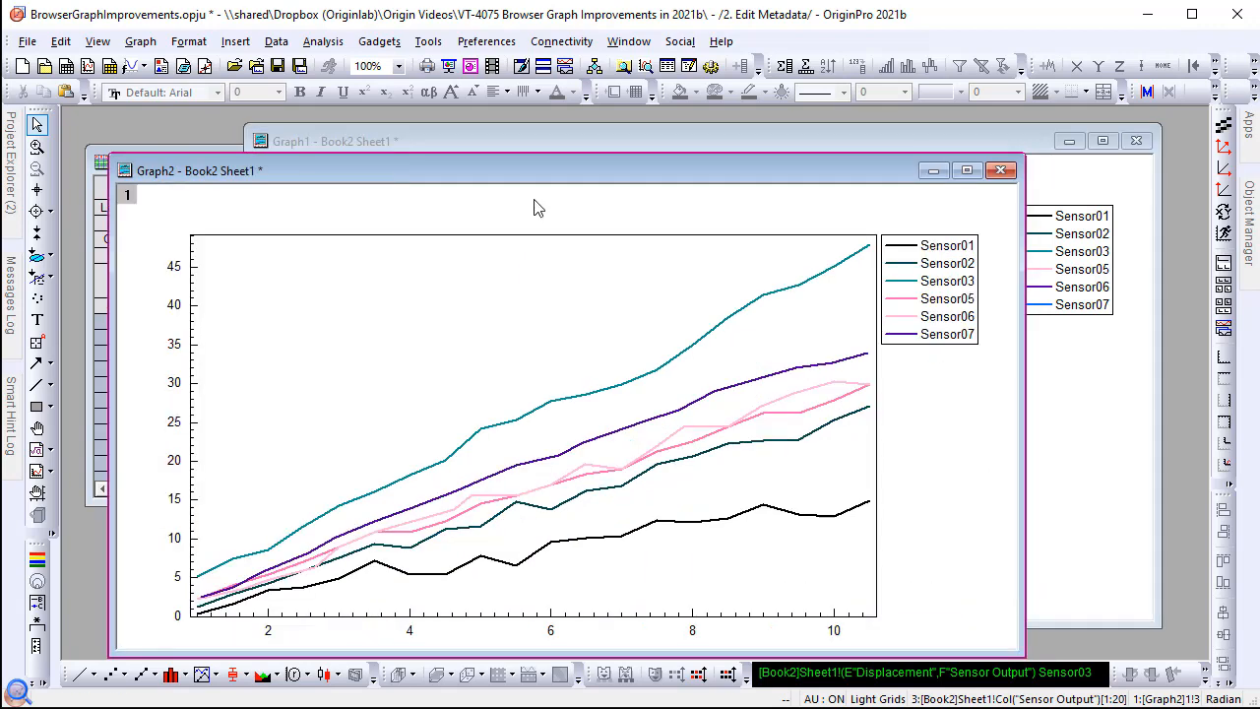
left_click_drag(555, 163, 561, 129)
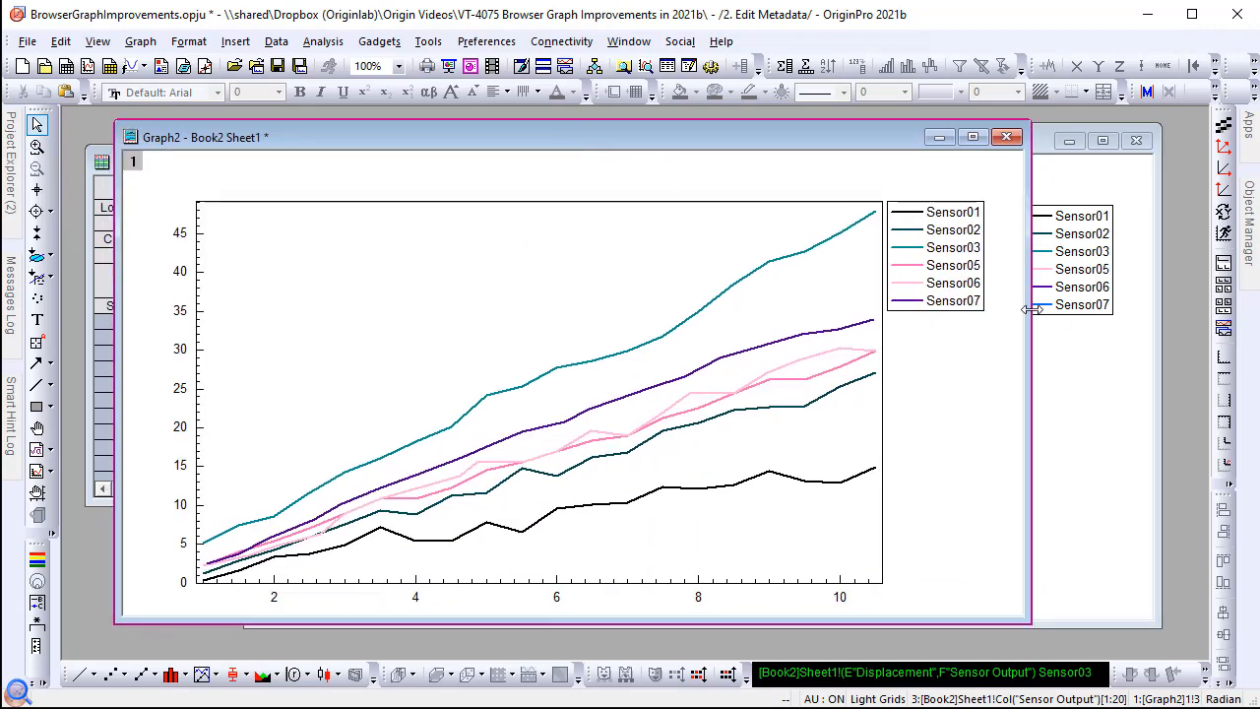
left_click_drag(1012, 310, 842, 310)
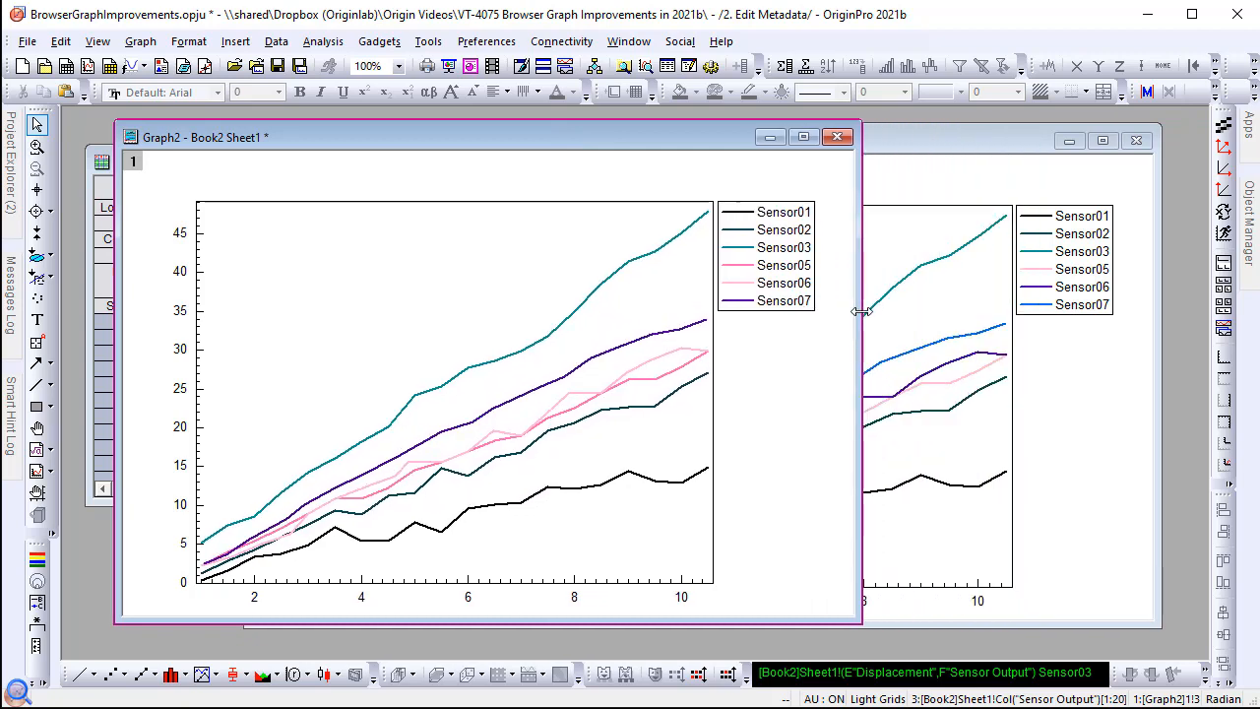